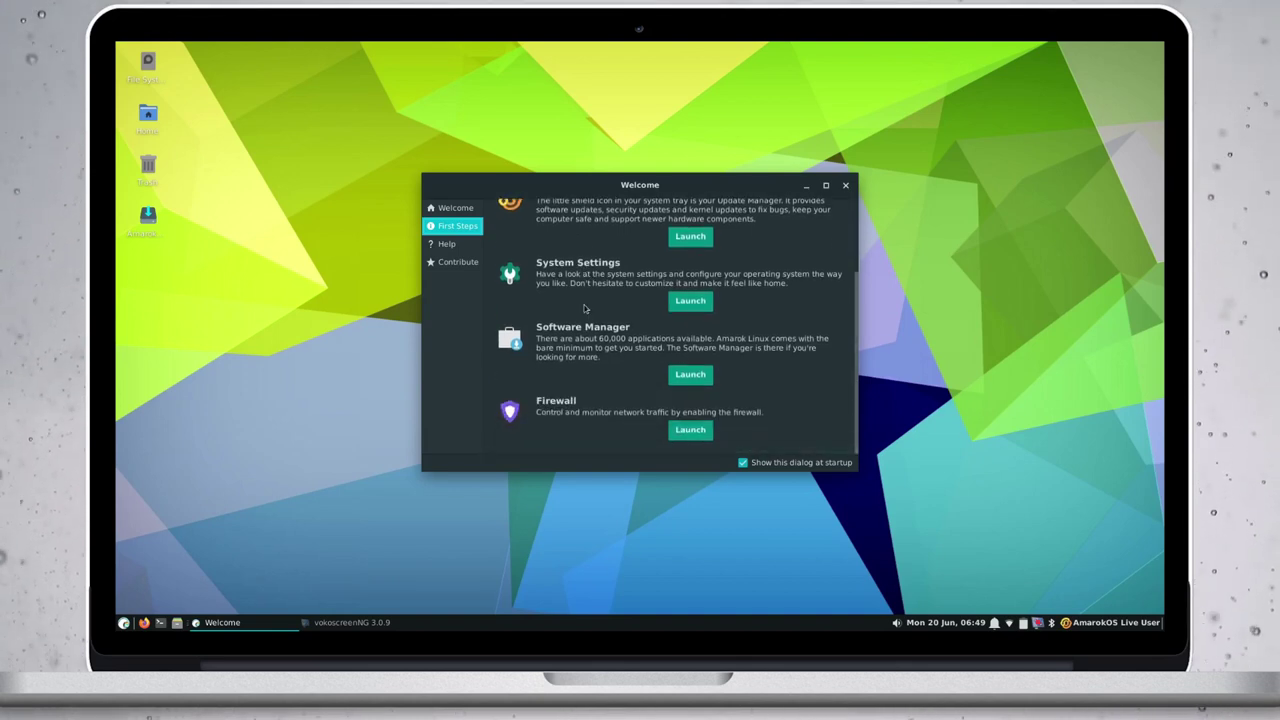
Review the Help, Contribute and Welcome pages of the Amarok Linux welcome dialog and close it.
scroll(585, 308, up, 3)
click(455, 244)
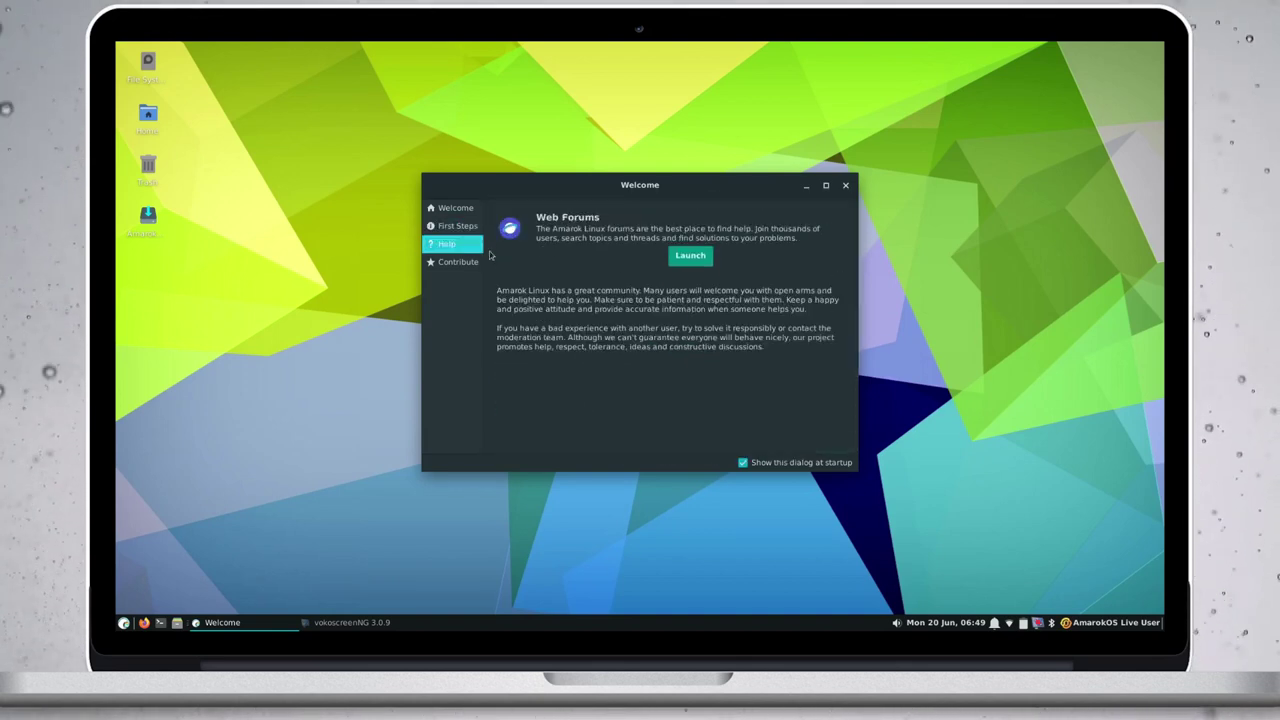
click(457, 262)
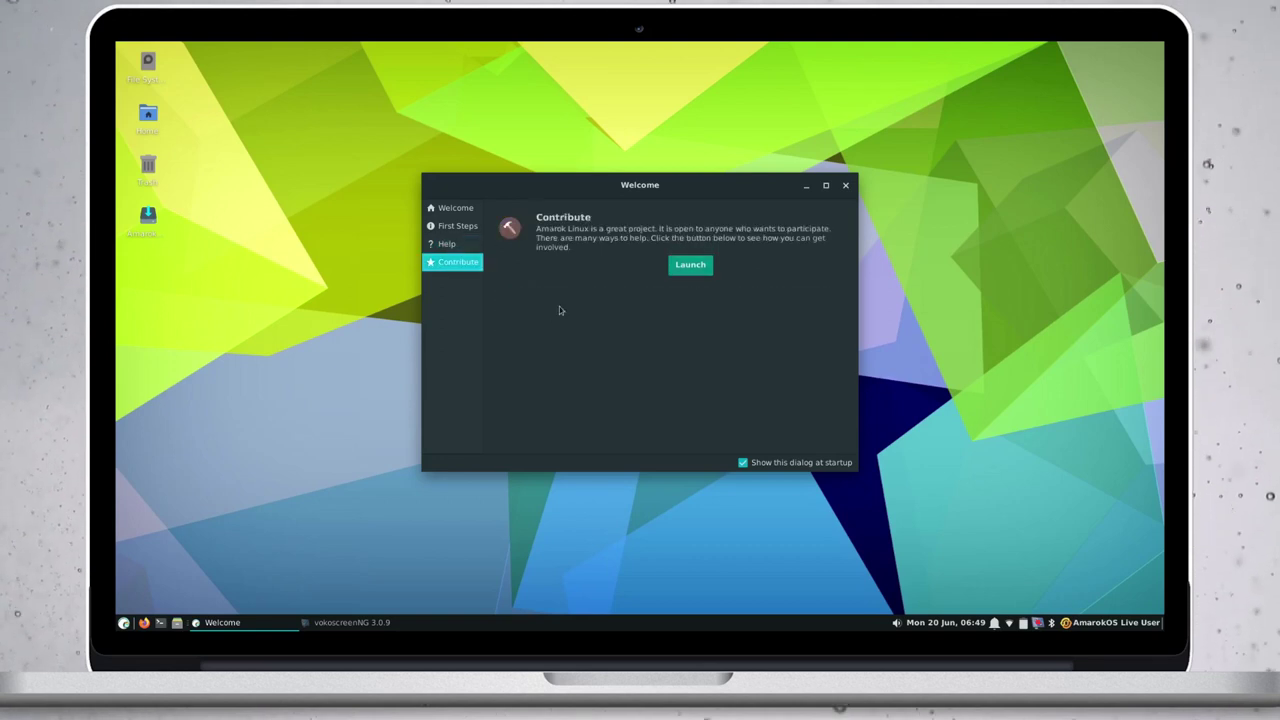
click(453, 208)
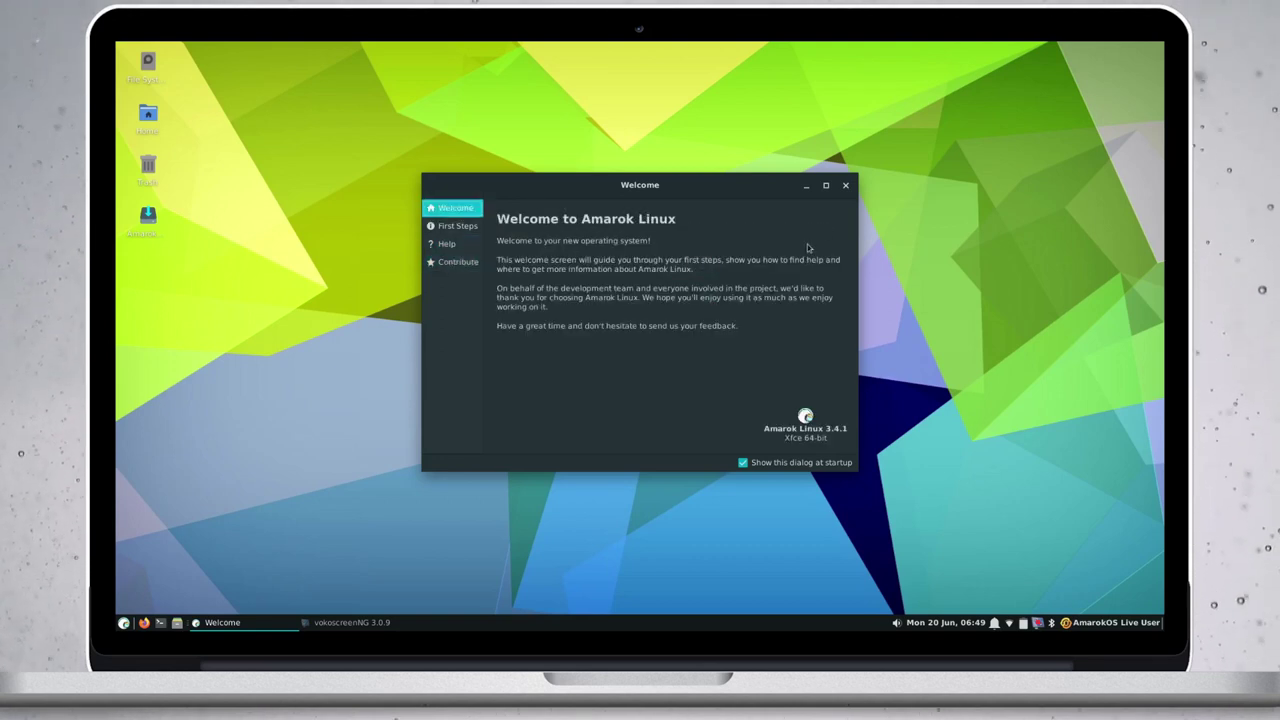
click(845, 187)
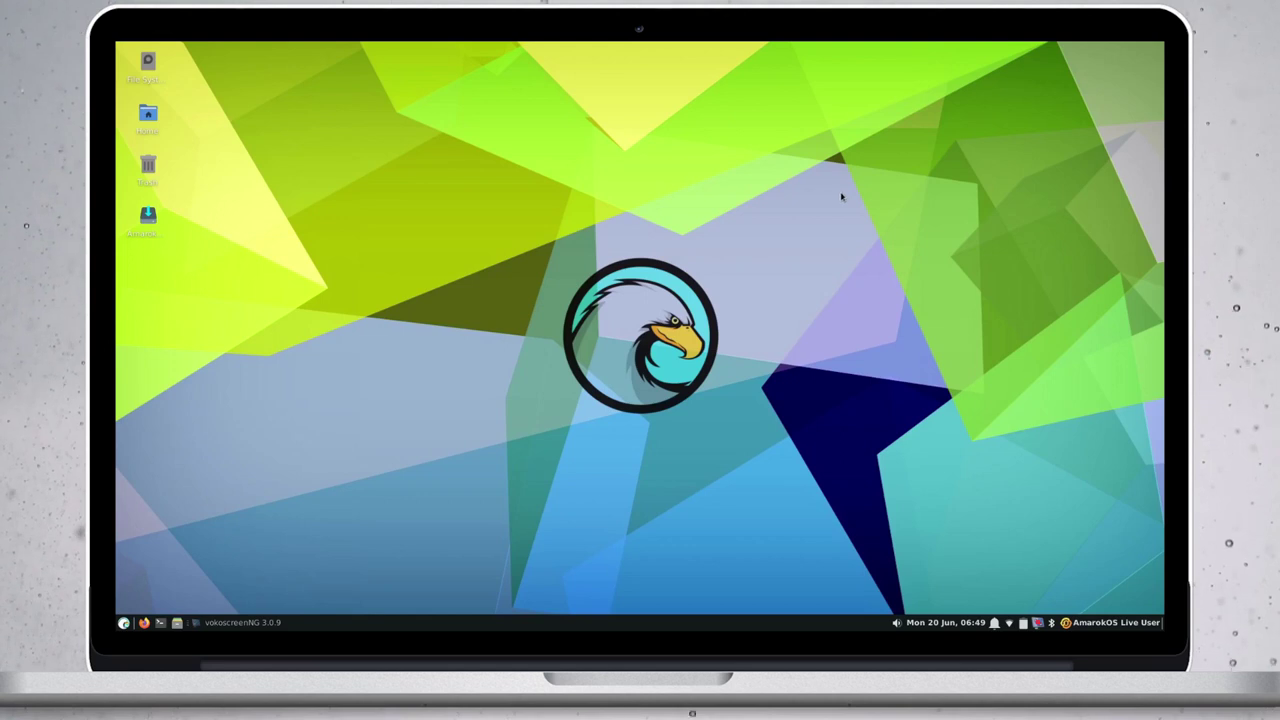
Search the applications for "about", view the About Amarok system information and close it.
key(super)
text(about)
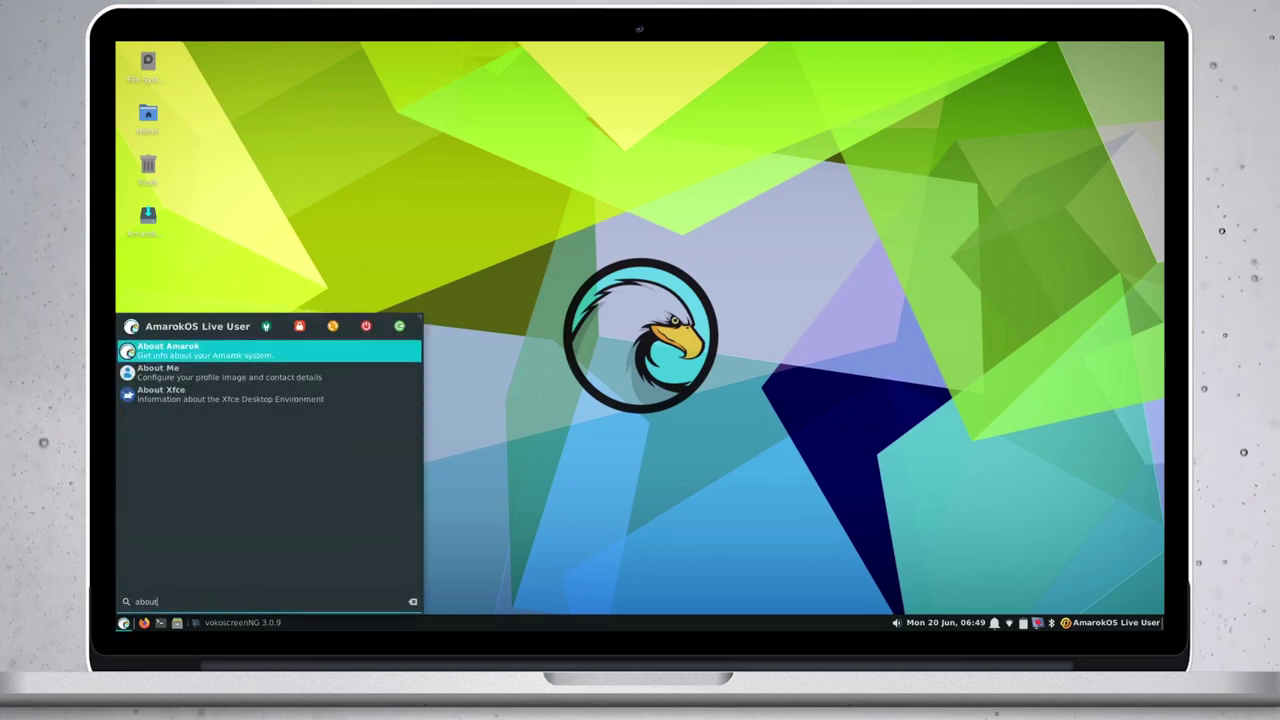
key(Return)
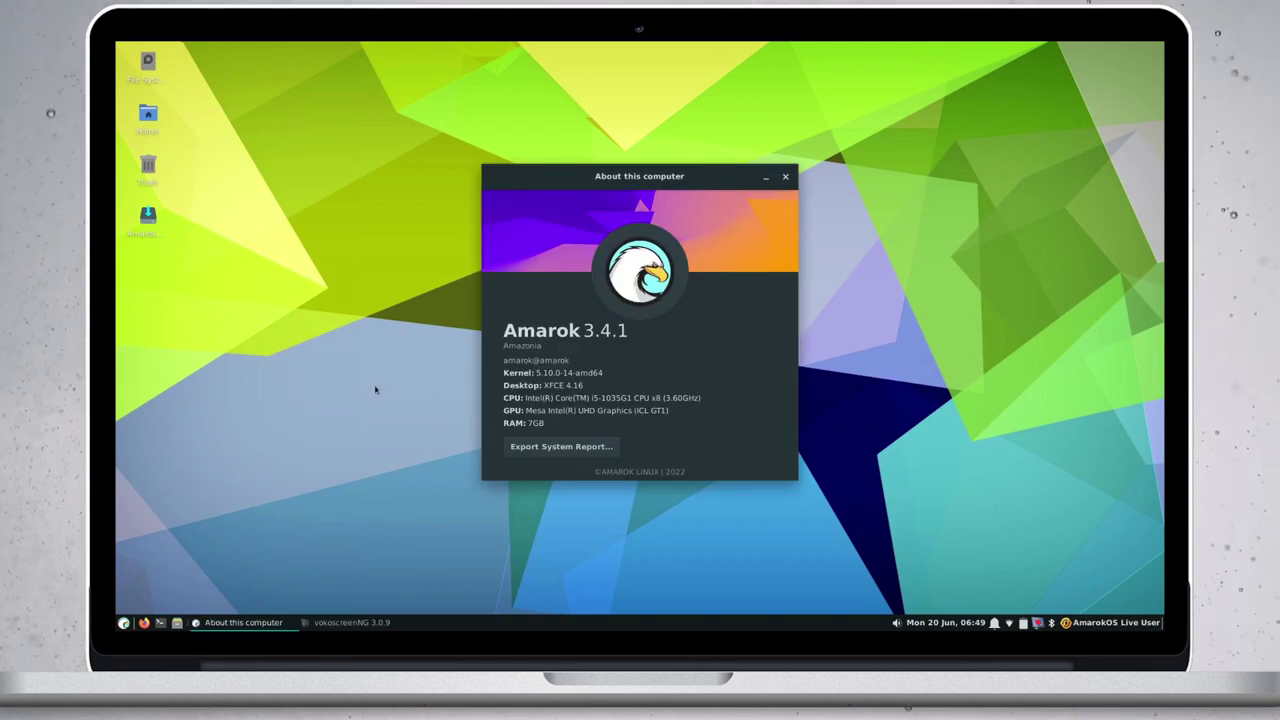
click(785, 177)
Browse the list of all installed applications in the launcher and enlarge it slightly.
key(super)
scroll(329, 449, down, 5)
scroll(329, 449, down, 10)
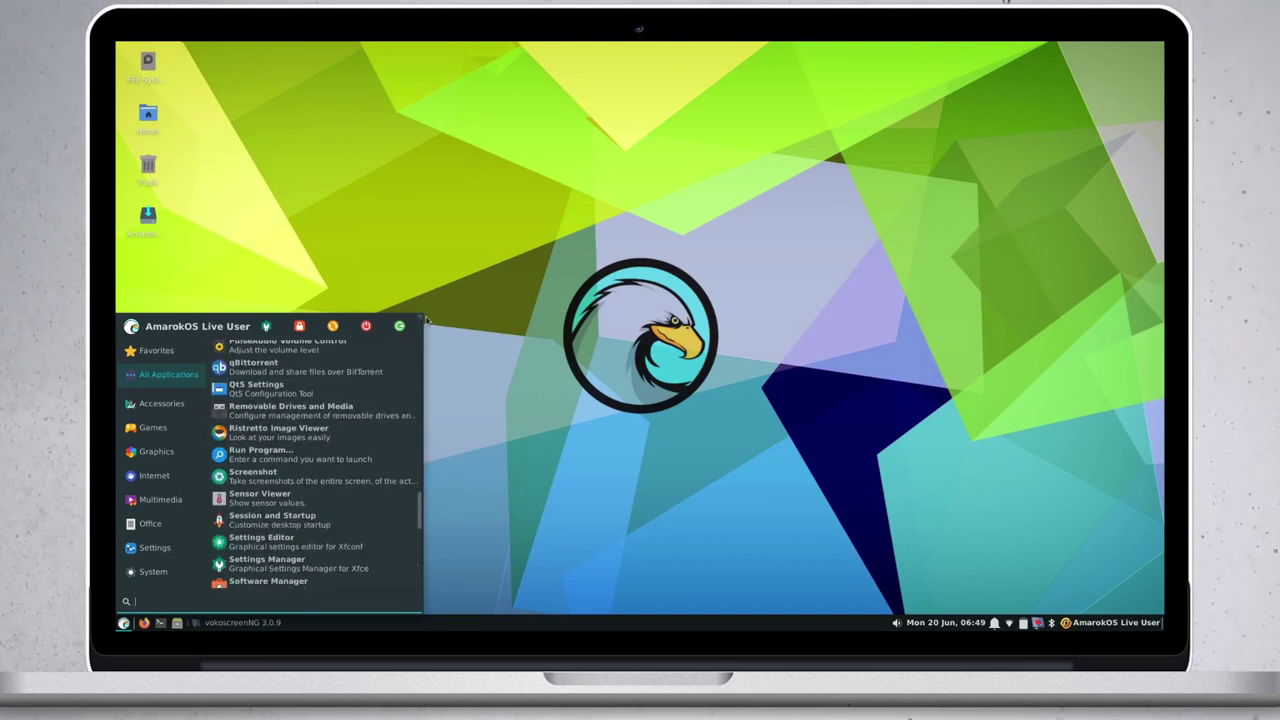
drag(418, 319, 445, 274)
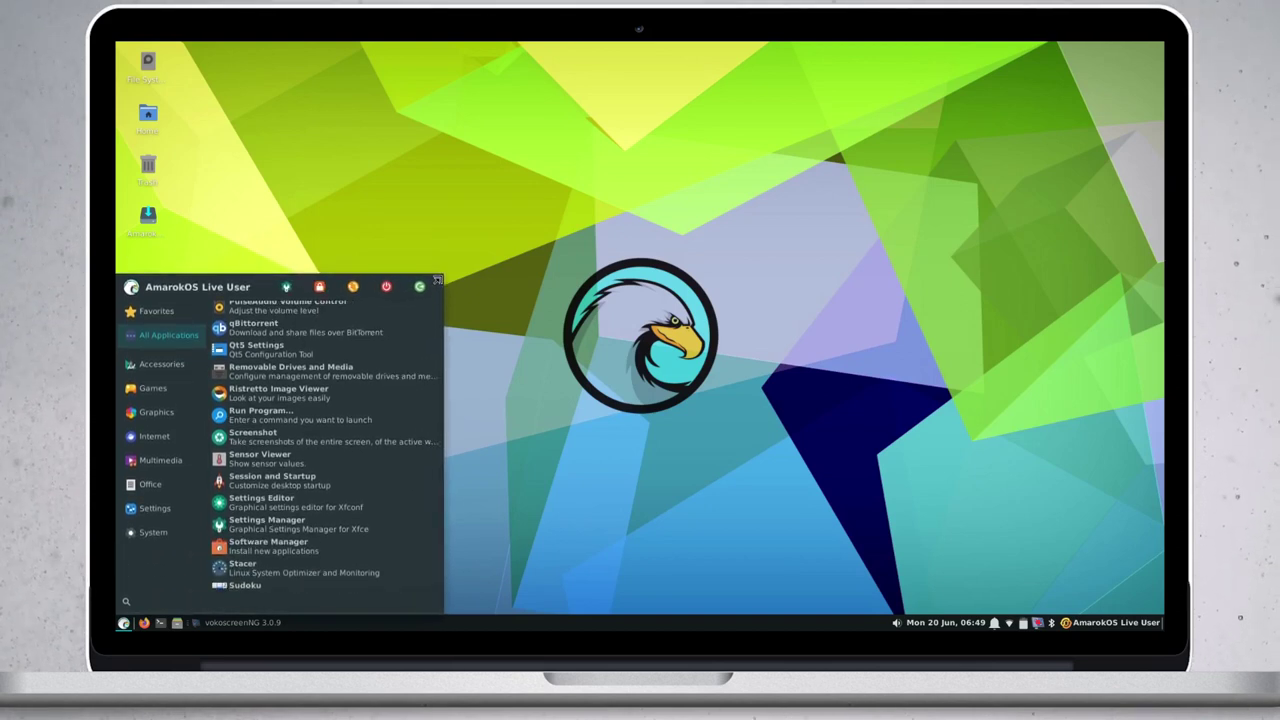
scroll(411, 336, down, 3)
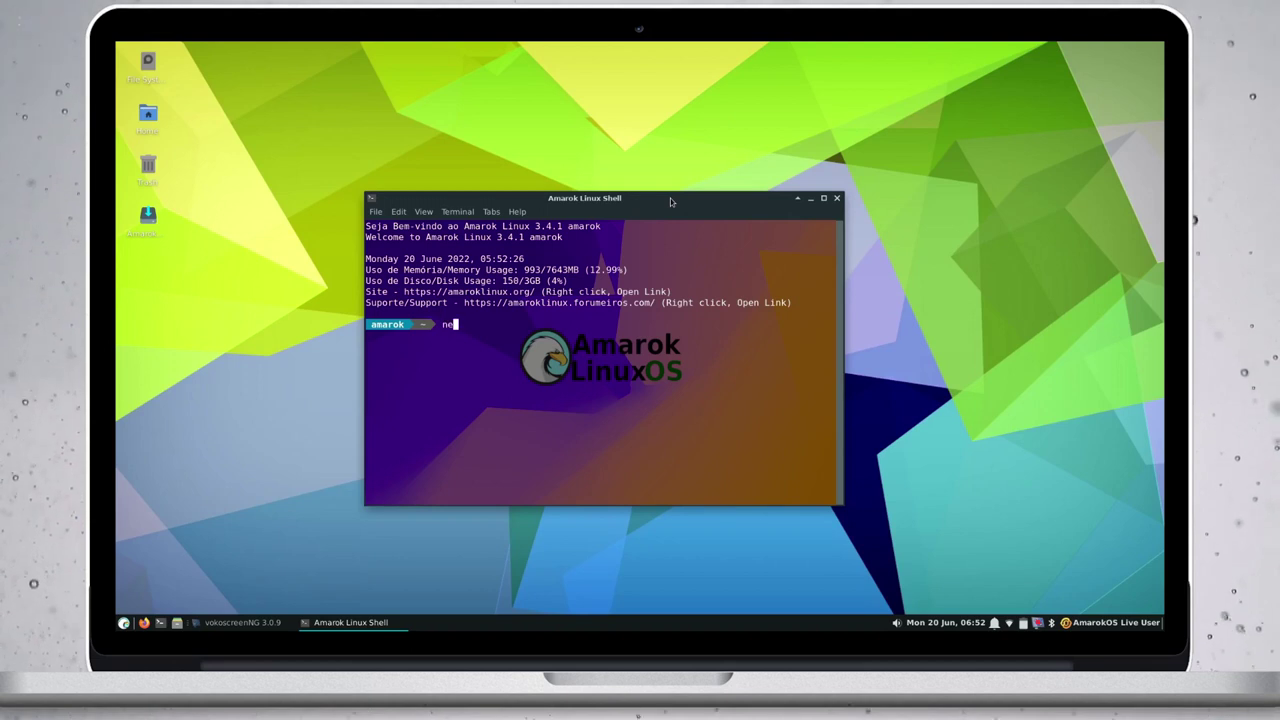
Run neofetch in the terminal to display the system information.
text(ch)
key(Return)
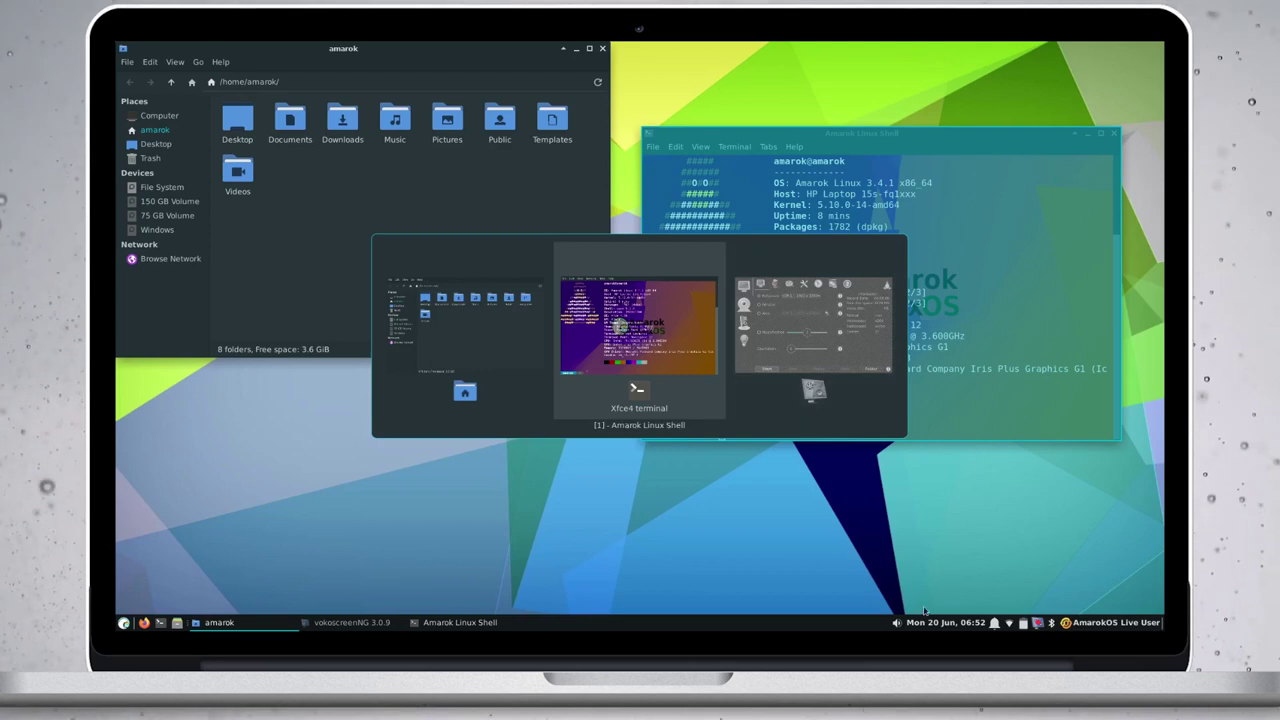
Cycle through the open file manager, terminal and vokoscreenNG windows with the window switcher.
key(alt+Tab)
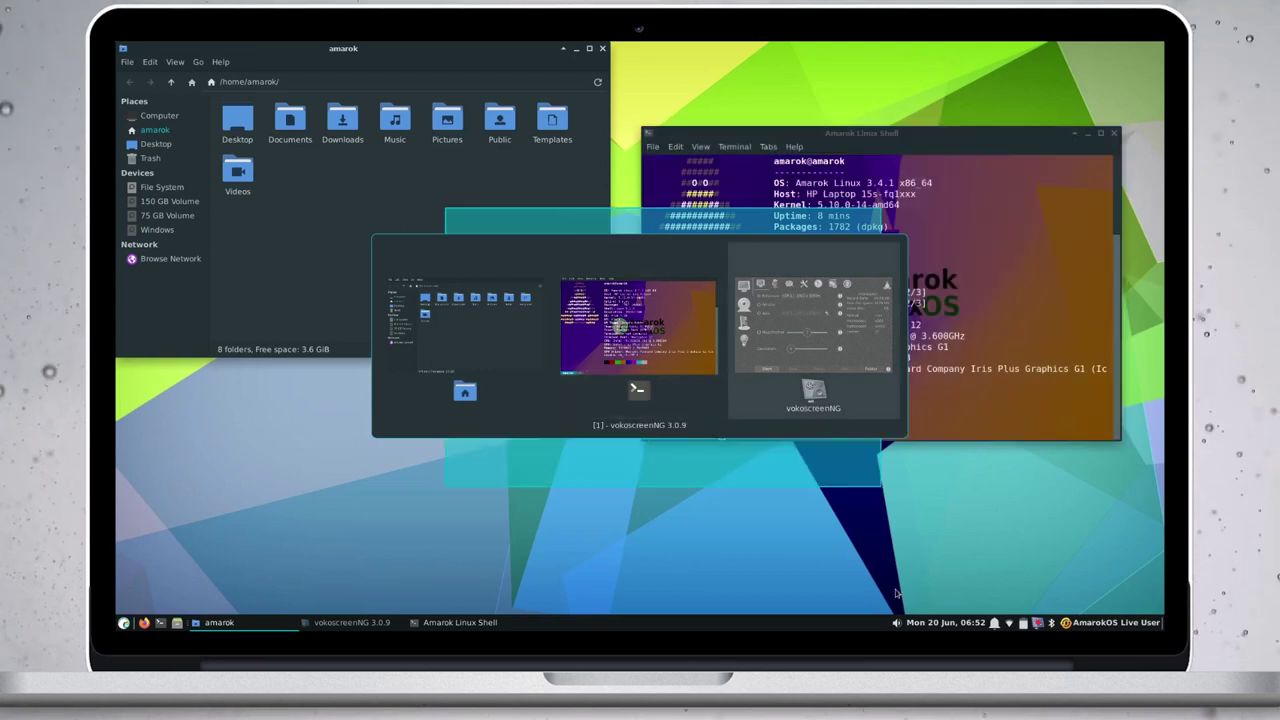
key(alt+Tab)
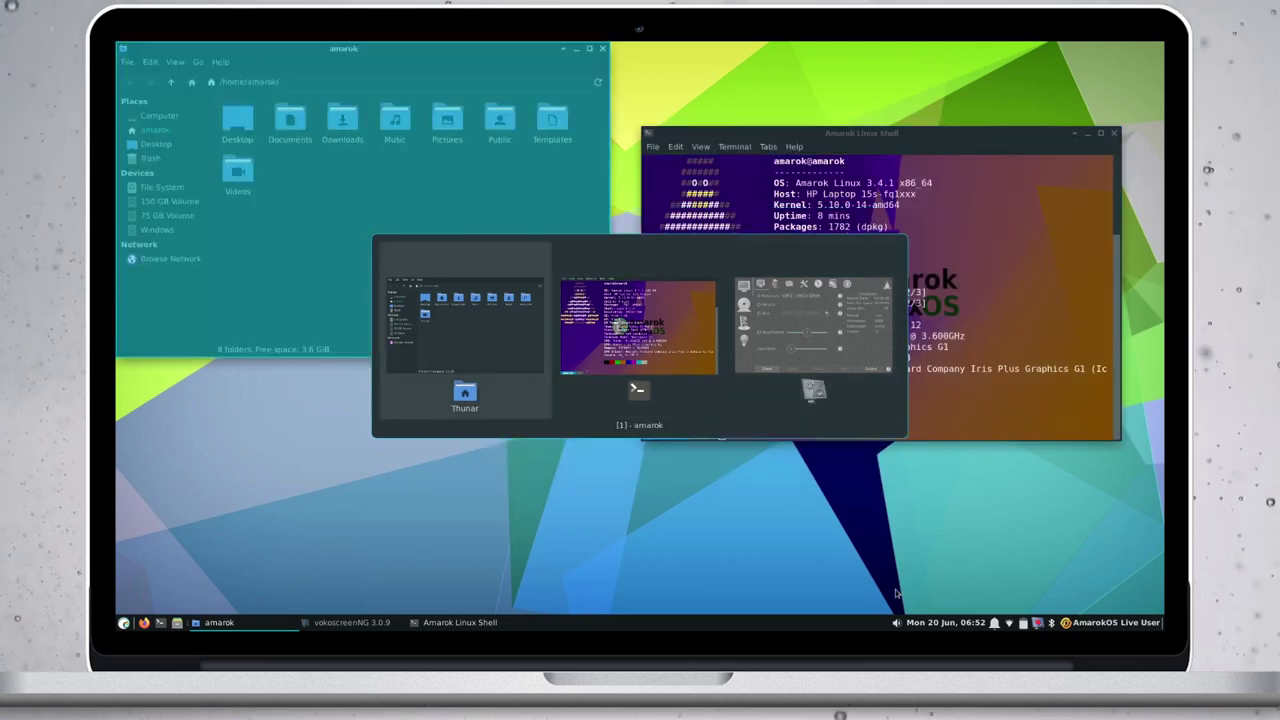
key(alt+Tab)
key(alt+Tab)
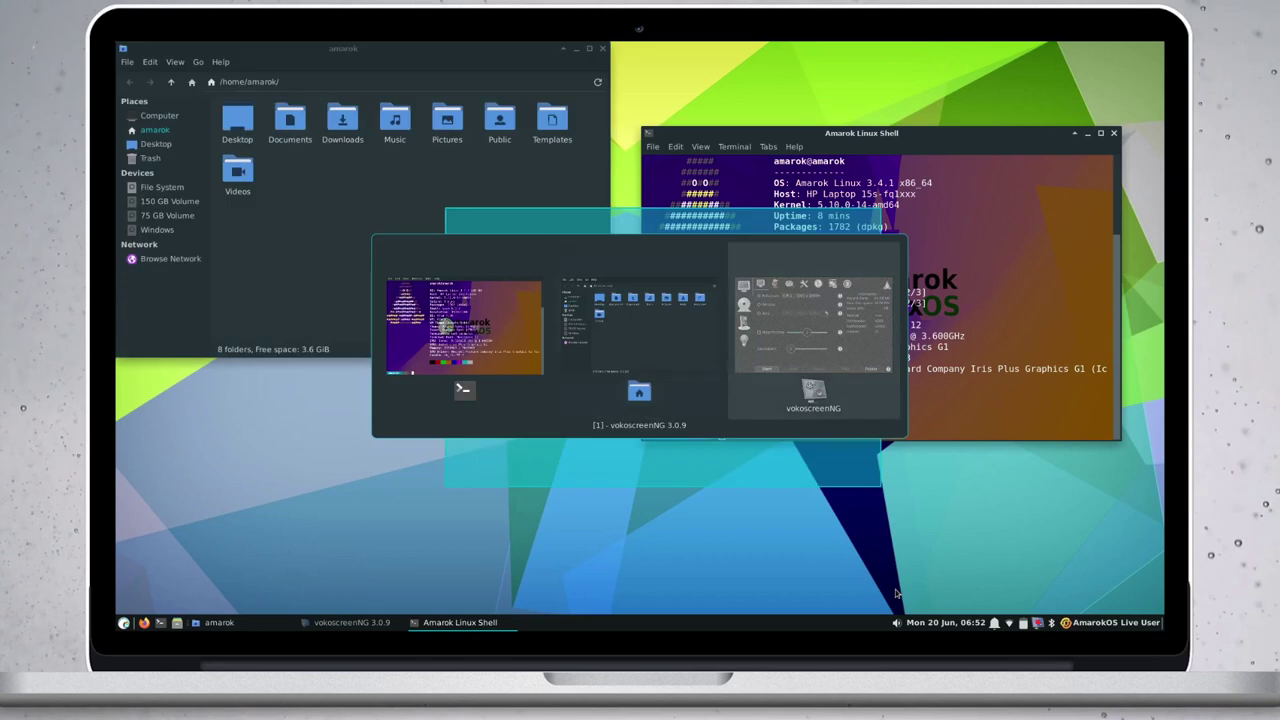
key(alt+Tab)
key(alt+Tab)
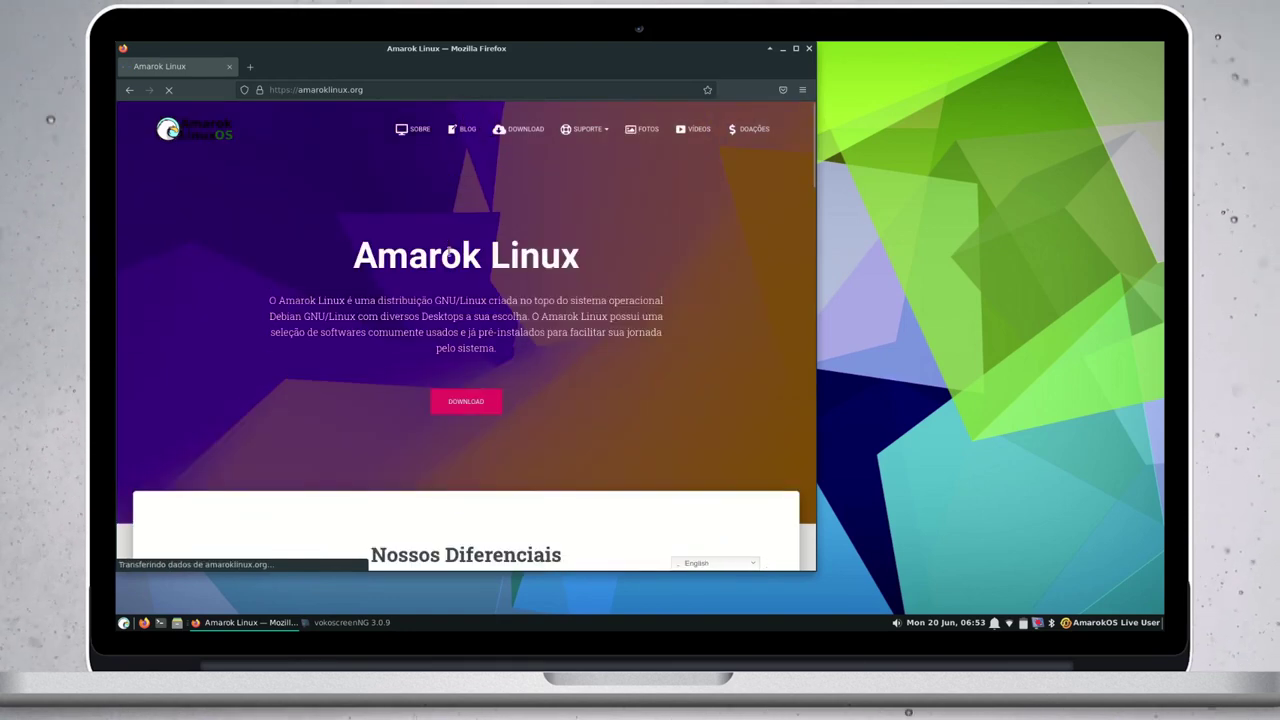
Look through the Amarok Linux home page in Firefox and open the browser's Help options.
scroll(505, 310, down, 3)
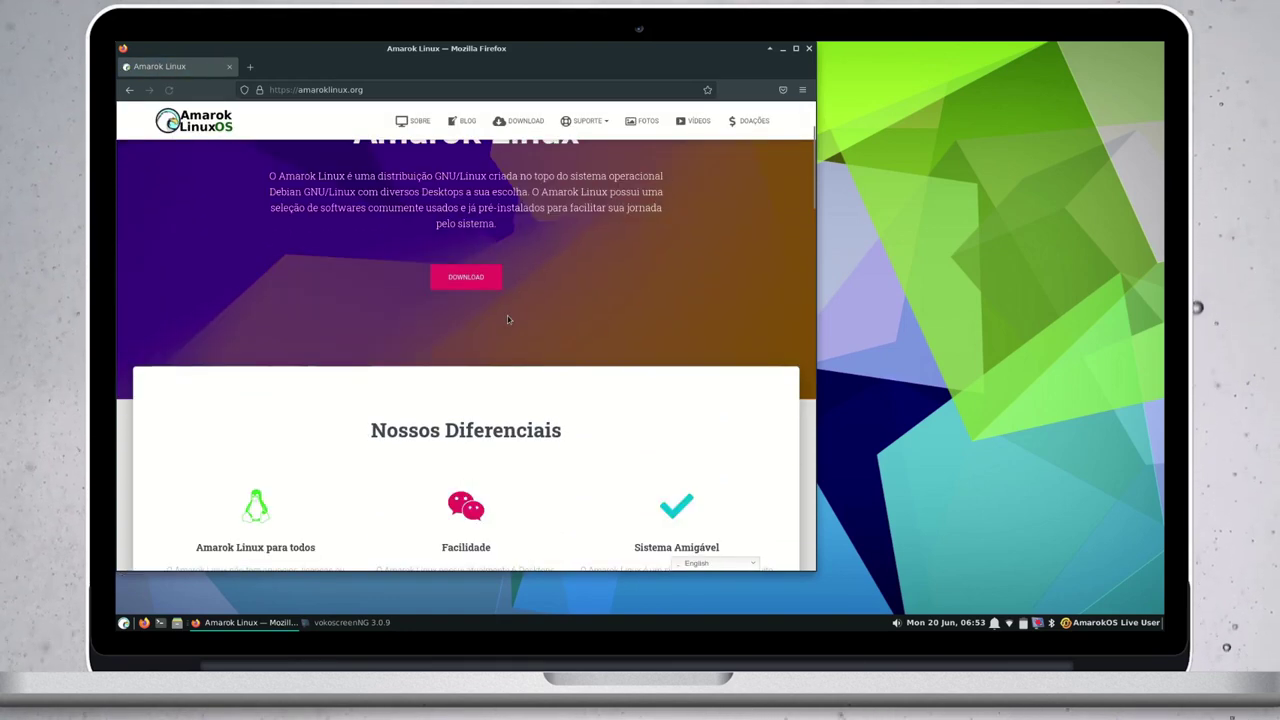
scroll(507, 318, down, 5)
scroll(508, 318, up, 4)
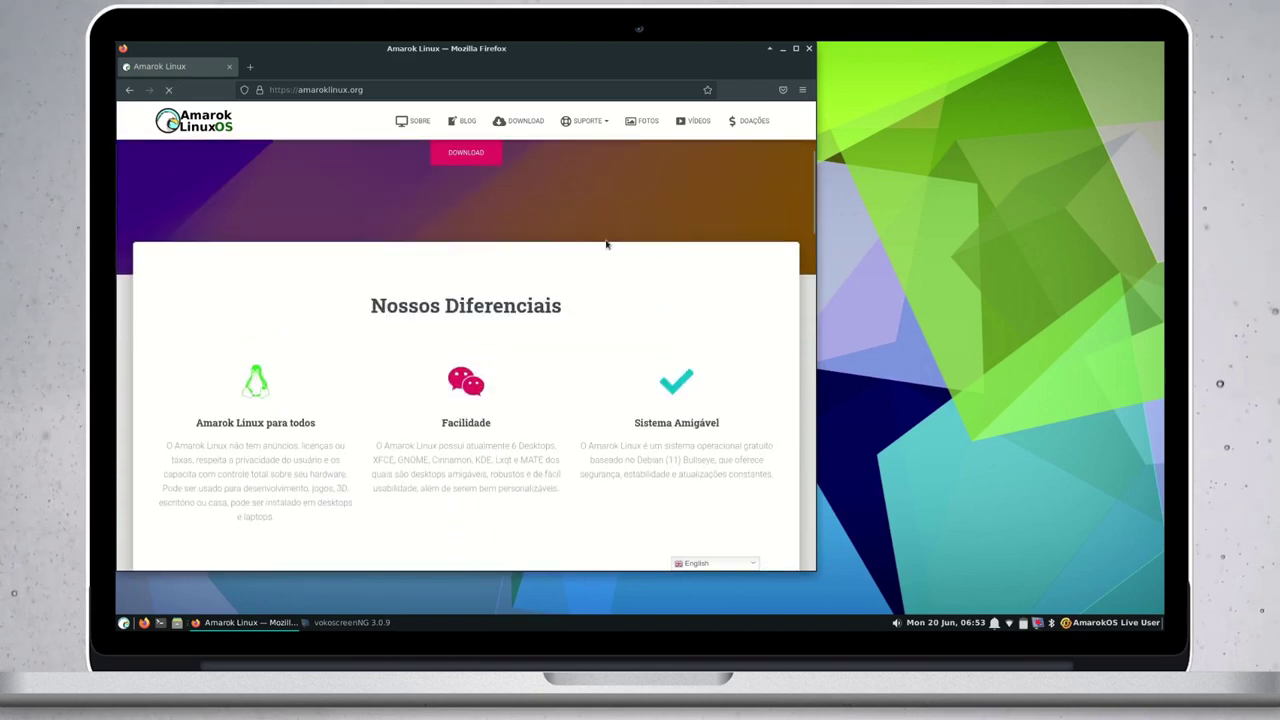
click(803, 90)
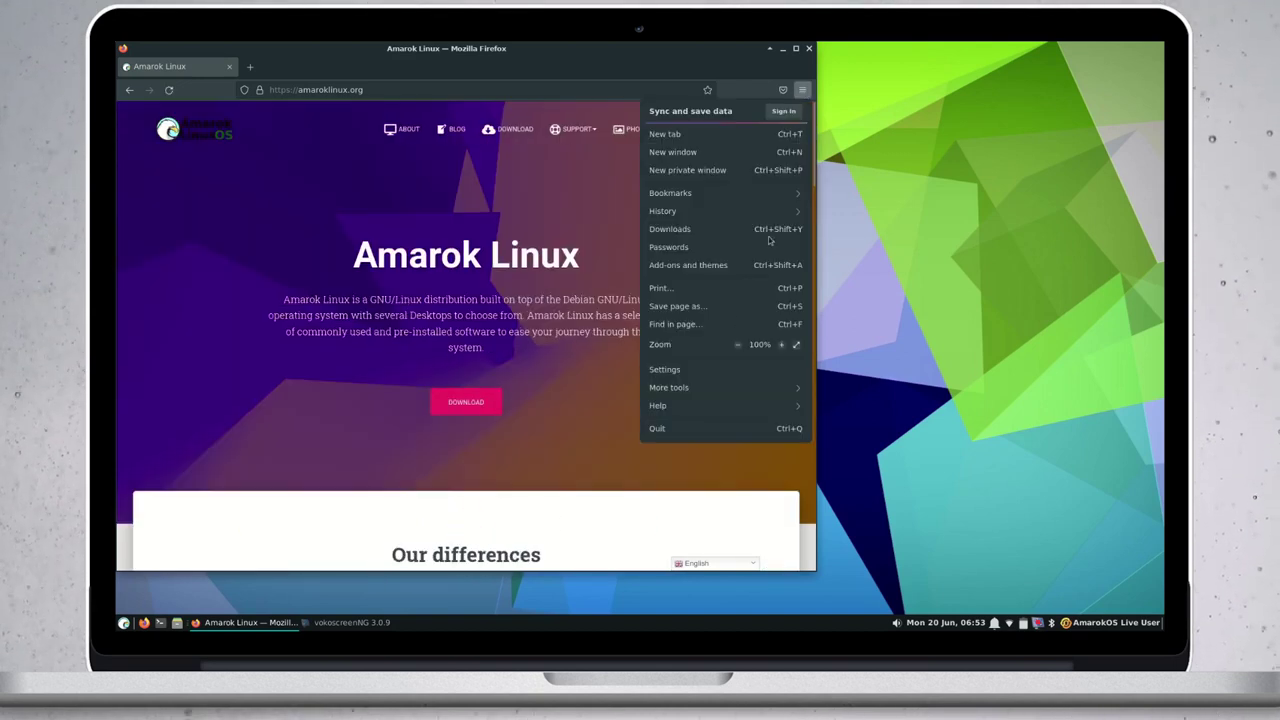
click(667, 406)
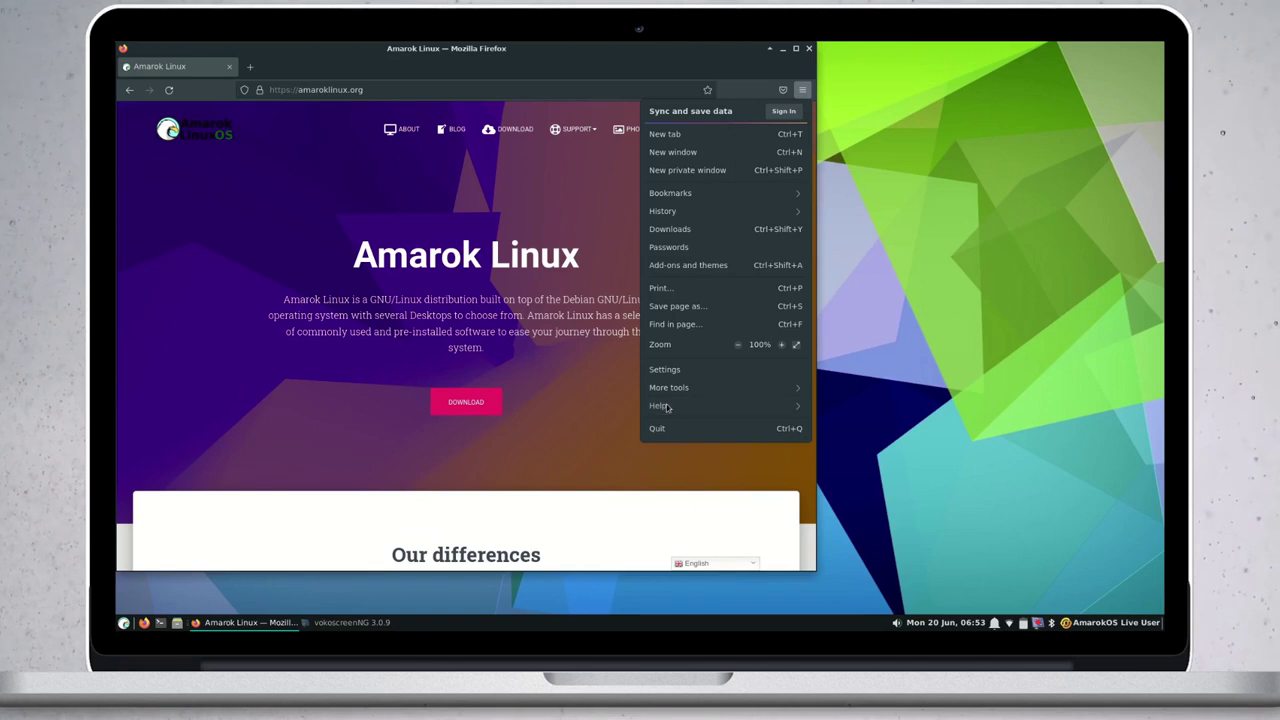
click(689, 229)
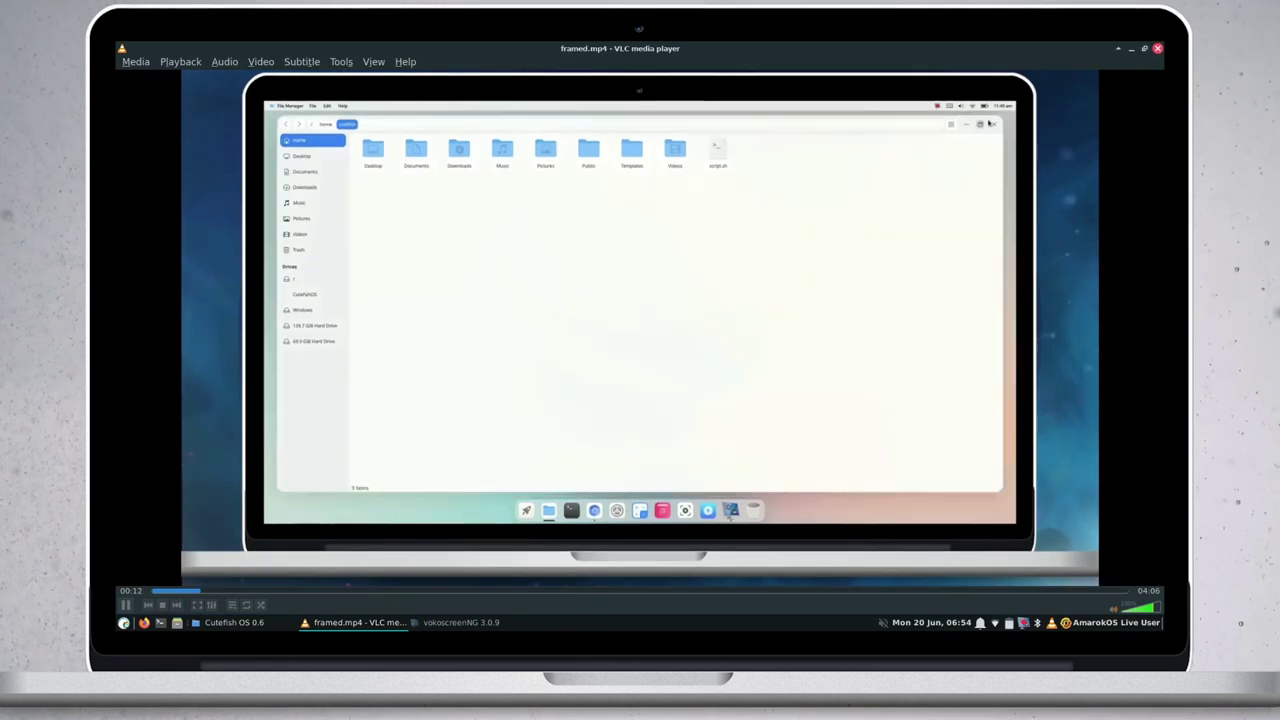
Move the VLC window around the desktop while framed.mp4 is playing.
drag(240, 45, 260, 95)
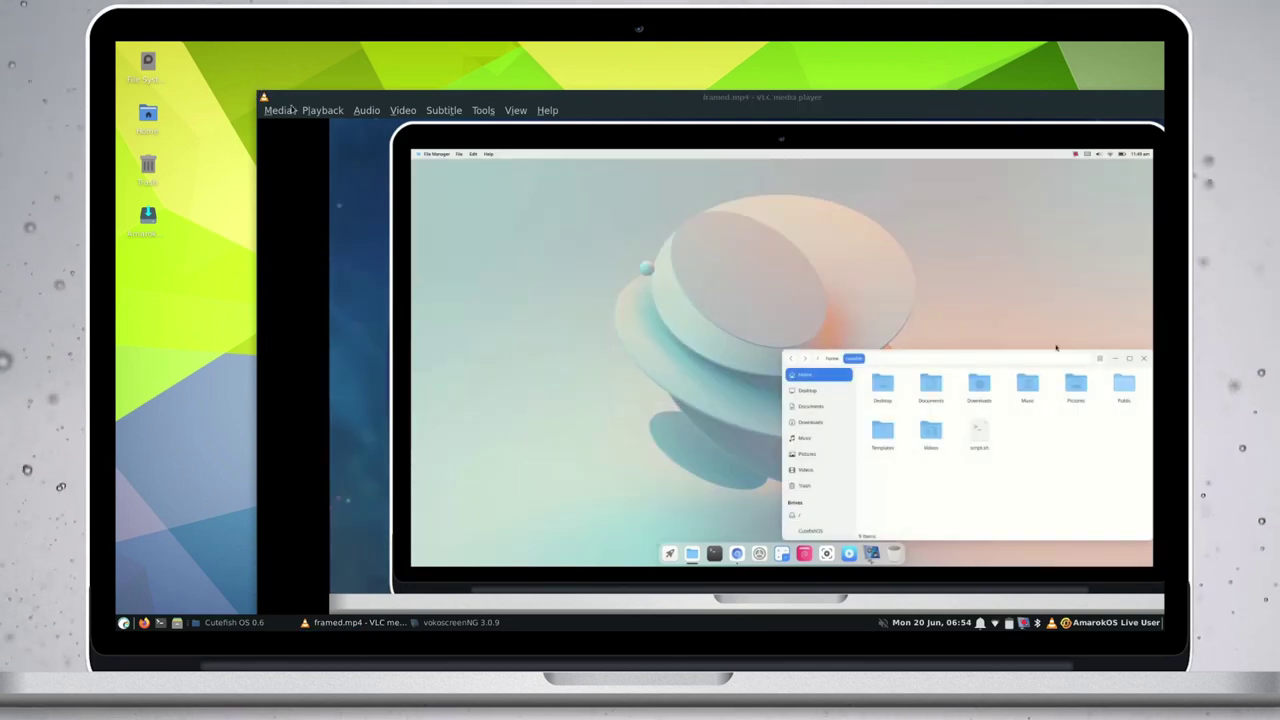
drag(260, 94, 565, 194)
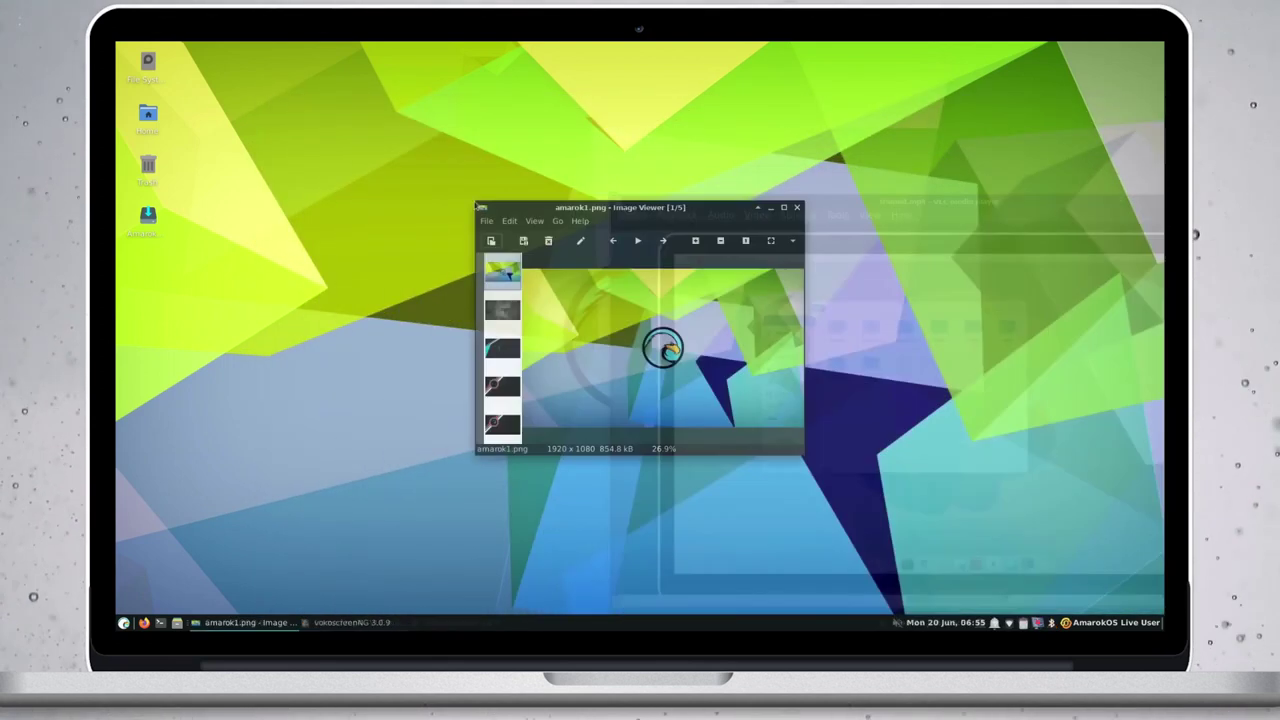
Enlarge the Image Viewer window showing amarok1.png and move it to the middle of the desktop.
drag(478, 204, 172, 42)
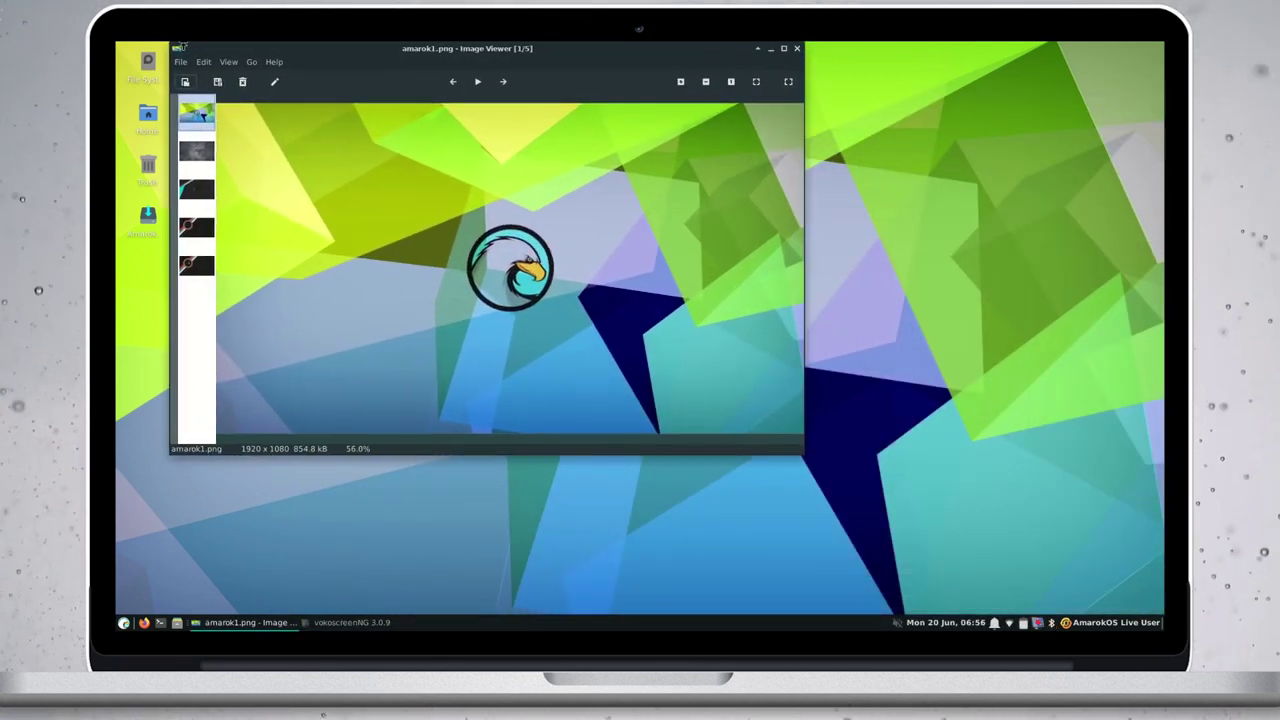
drag(355, 70, 492, 193)
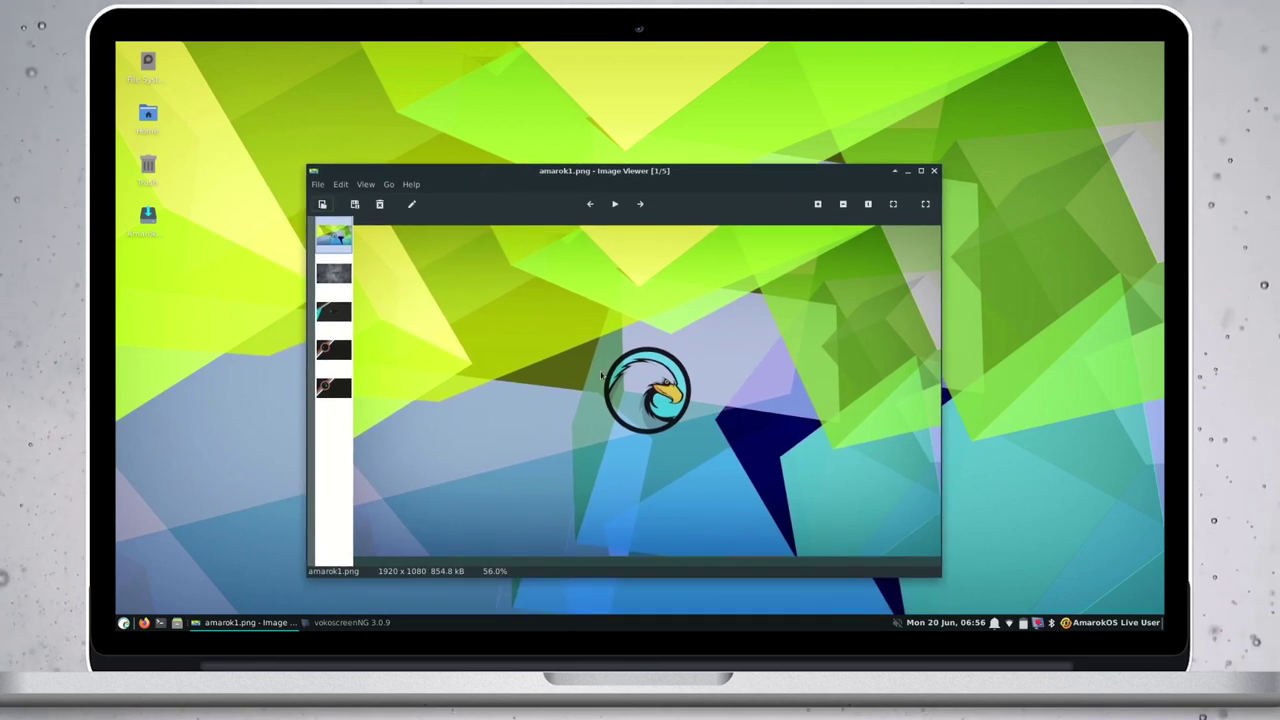
Browse through the Amarok wallpaper images and open the image viewer's About information.
scroll(601, 375, down, 1)
scroll(601, 375, down, 1)
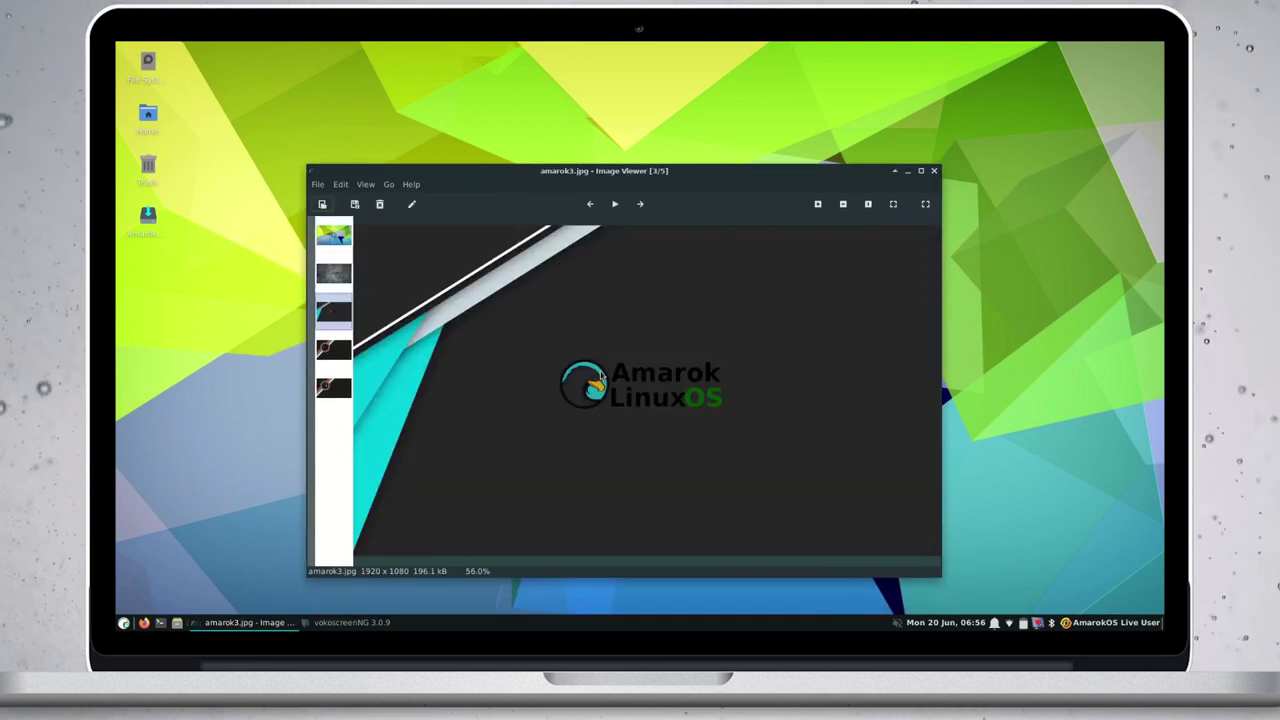
scroll(601, 375, down, 3)
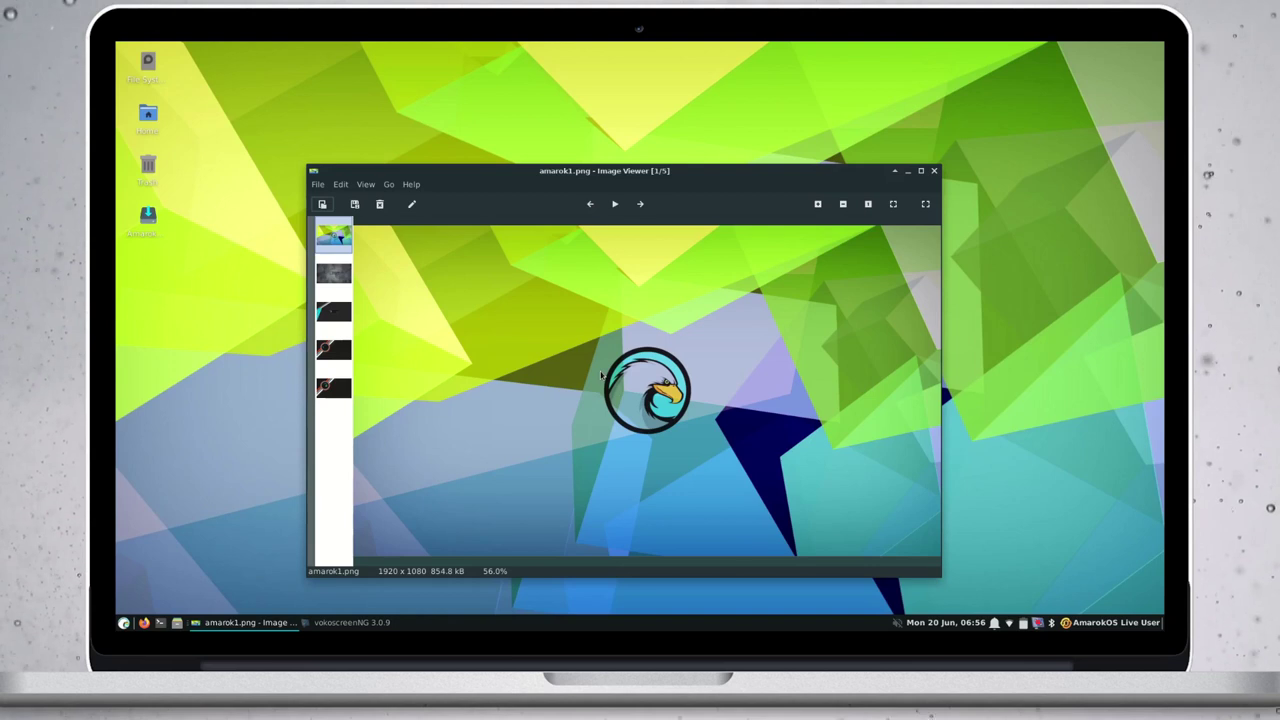
click(411, 184)
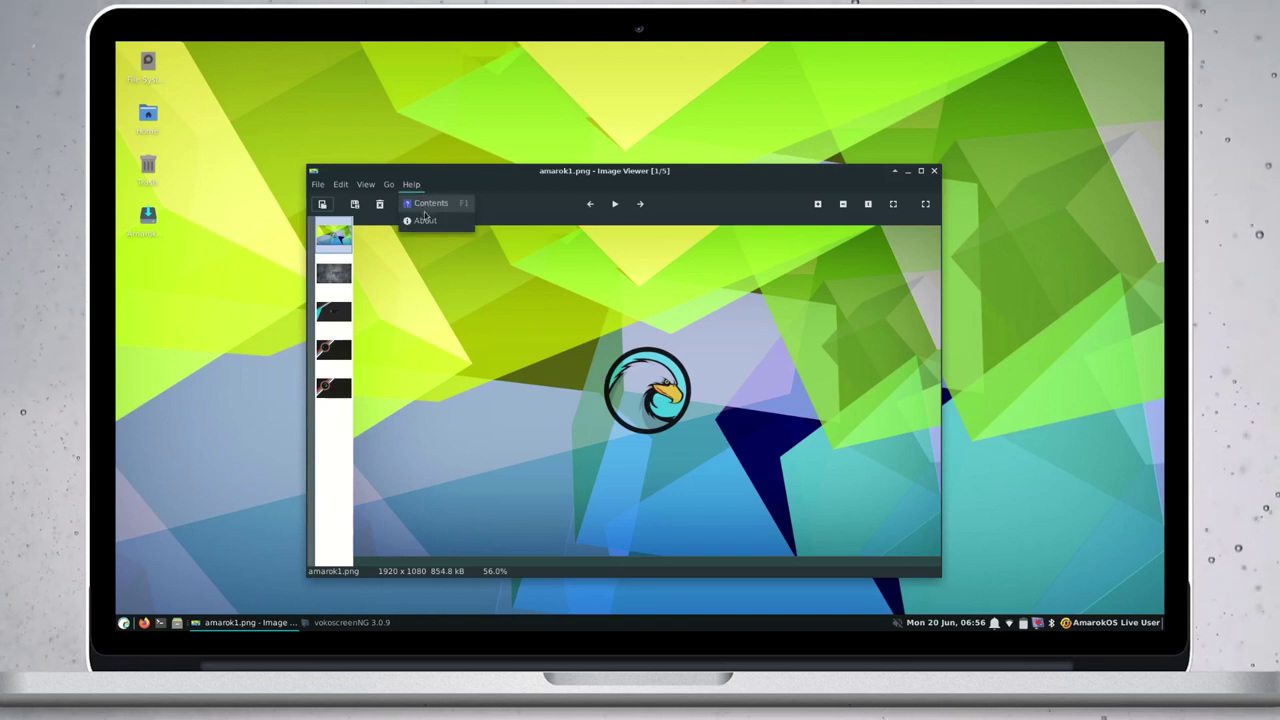
click(435, 222)
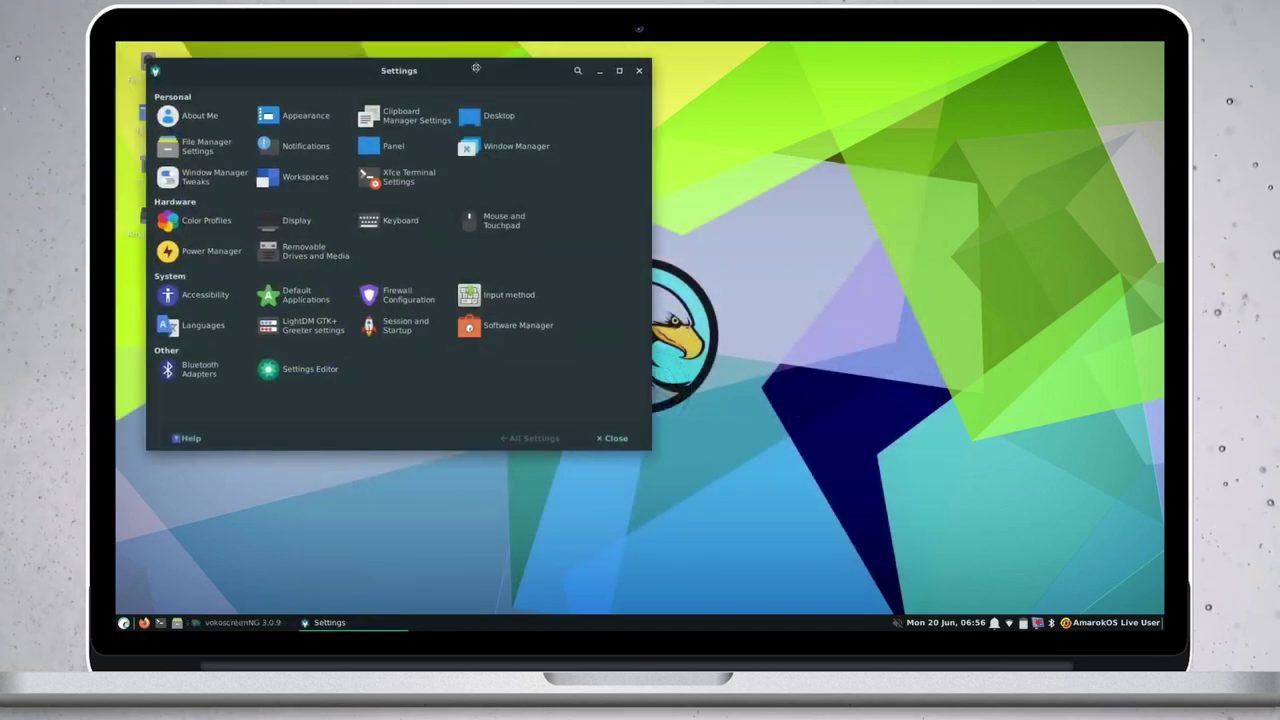
Move the Settings window to the middle of the desktop and look through the Appearance styles.
drag(410, 82, 660, 145)
click(551, 173)
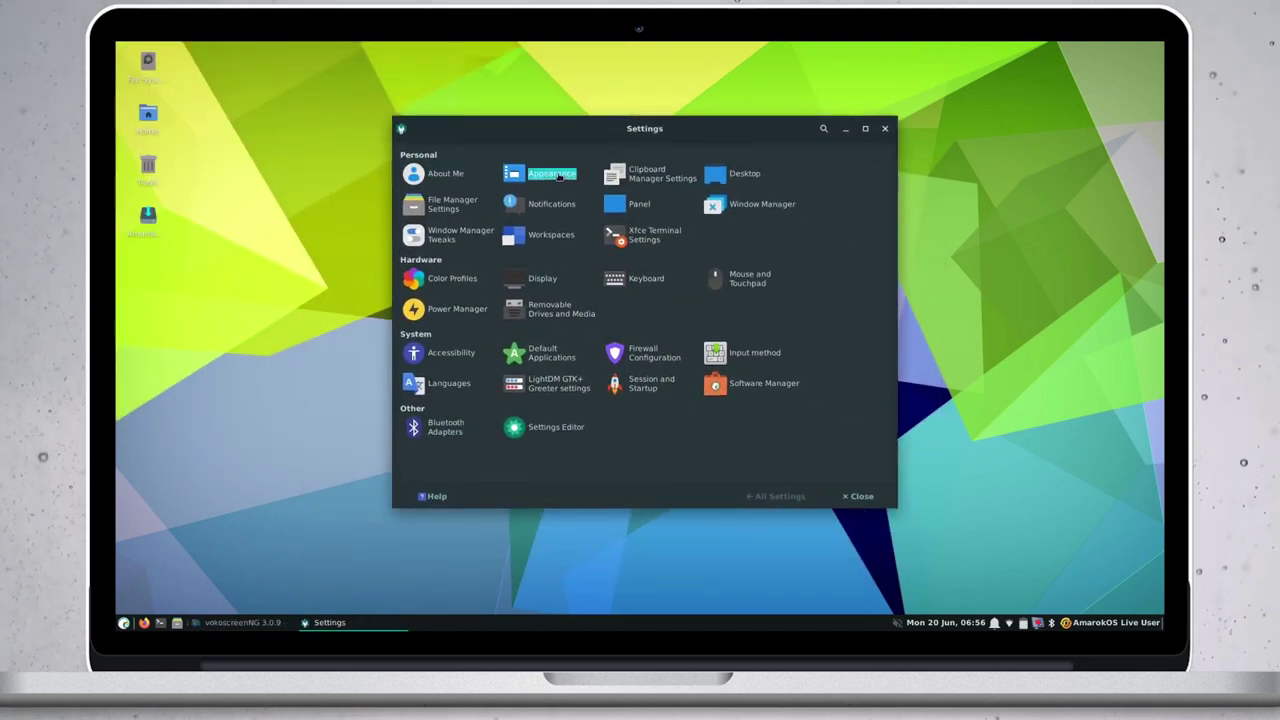
scroll(484, 350, down, 3)
scroll(484, 355, up, 3)
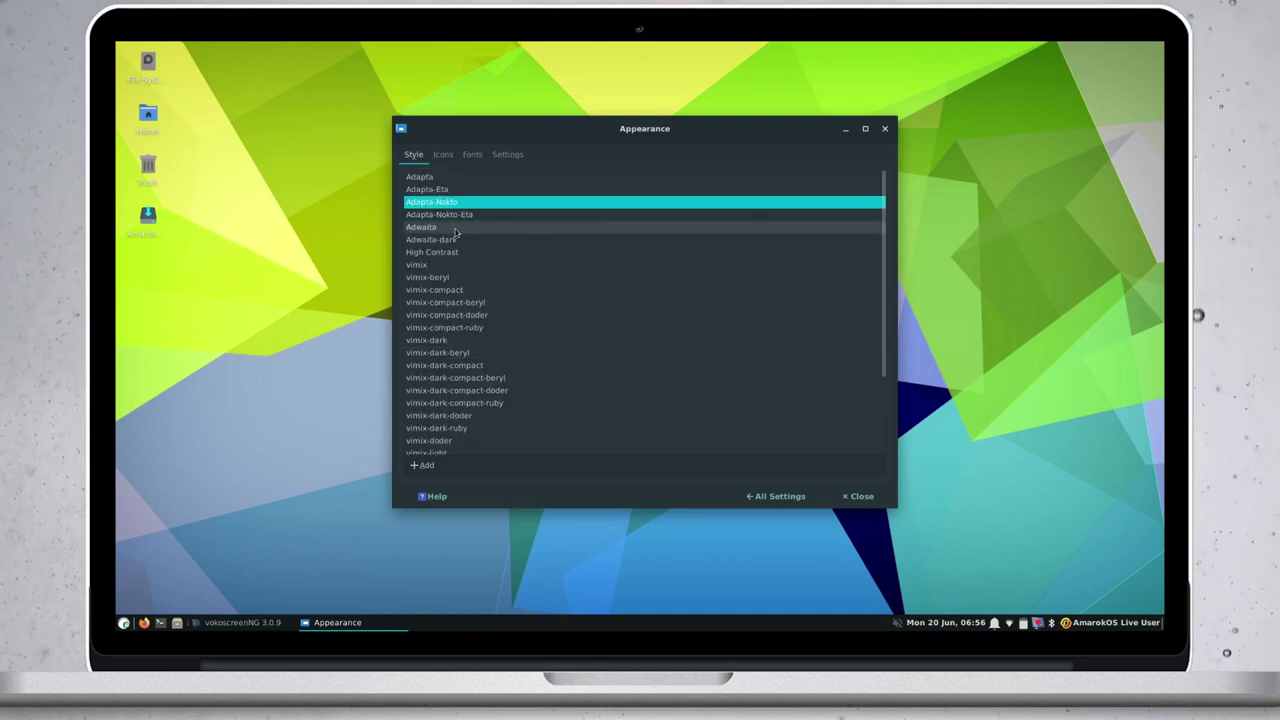
Try the vimix-dark-compact, vimix-dark, vimix-compact and vimix styles on the desktop.
click(473, 368)
click(474, 350)
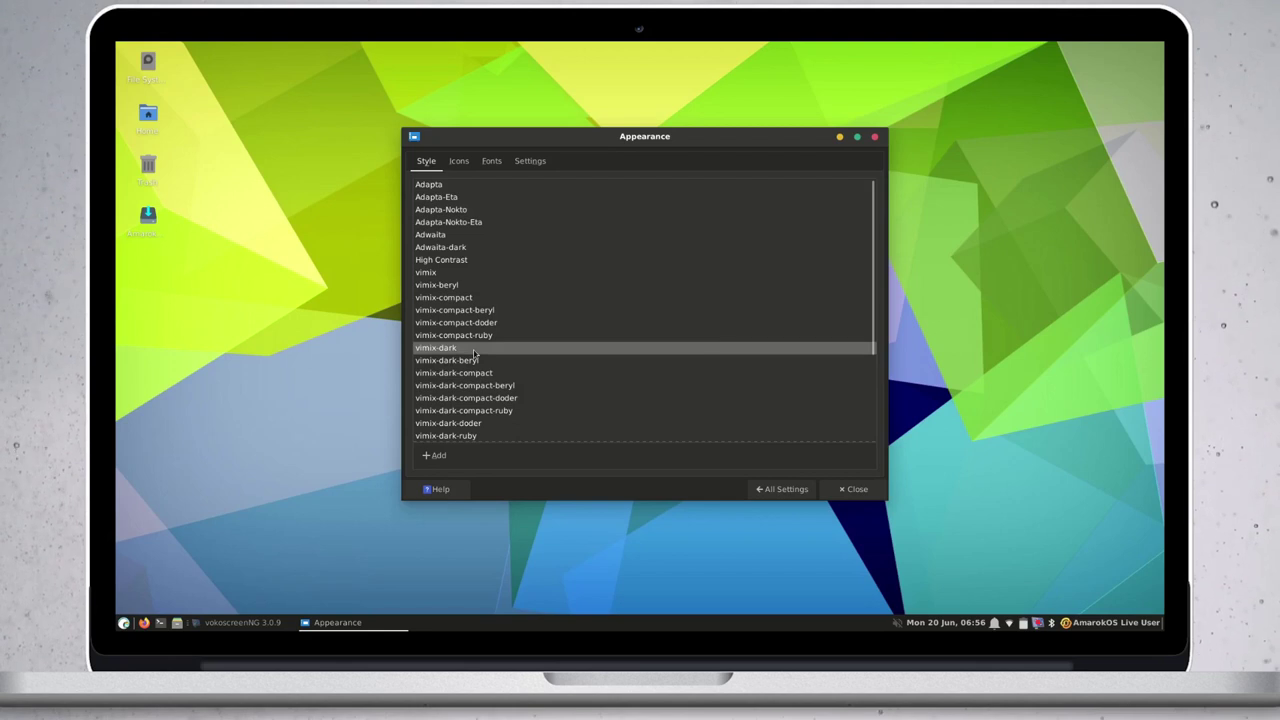
click(474, 297)
click(471, 274)
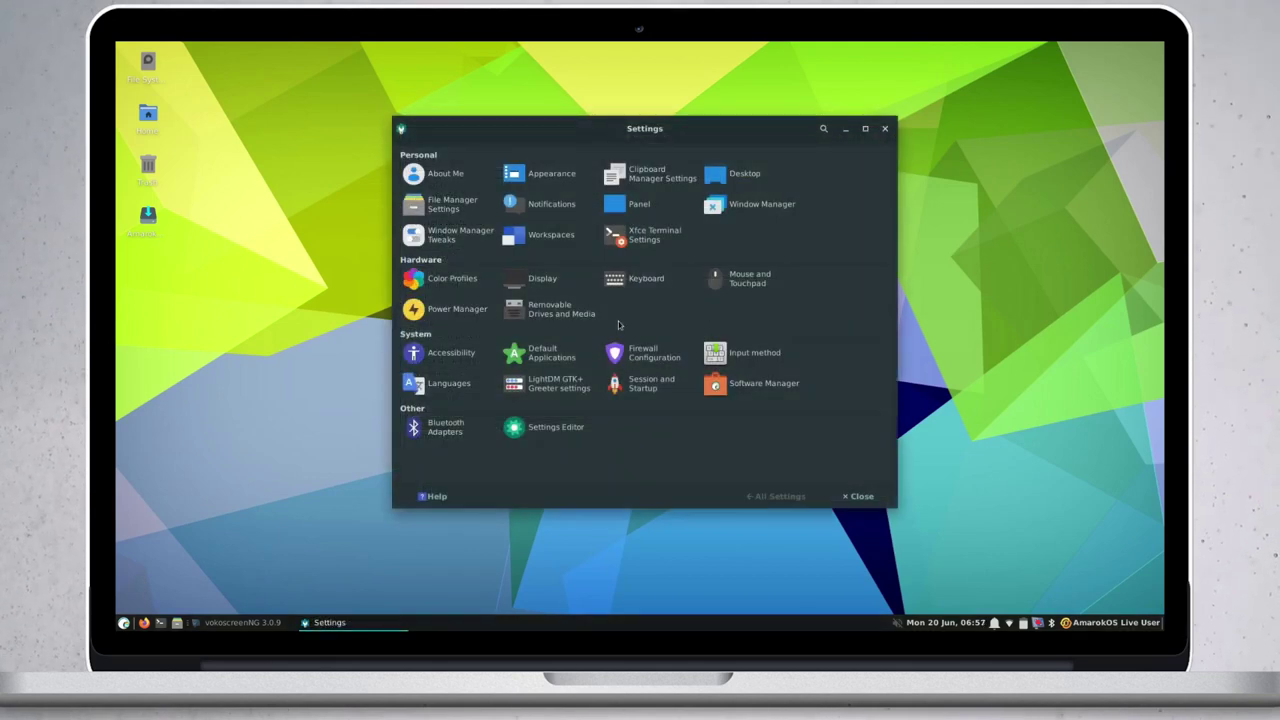
Close the Settings window and open the Desktop settings for the wallpaper.
click(857, 500)
right_click(598, 208)
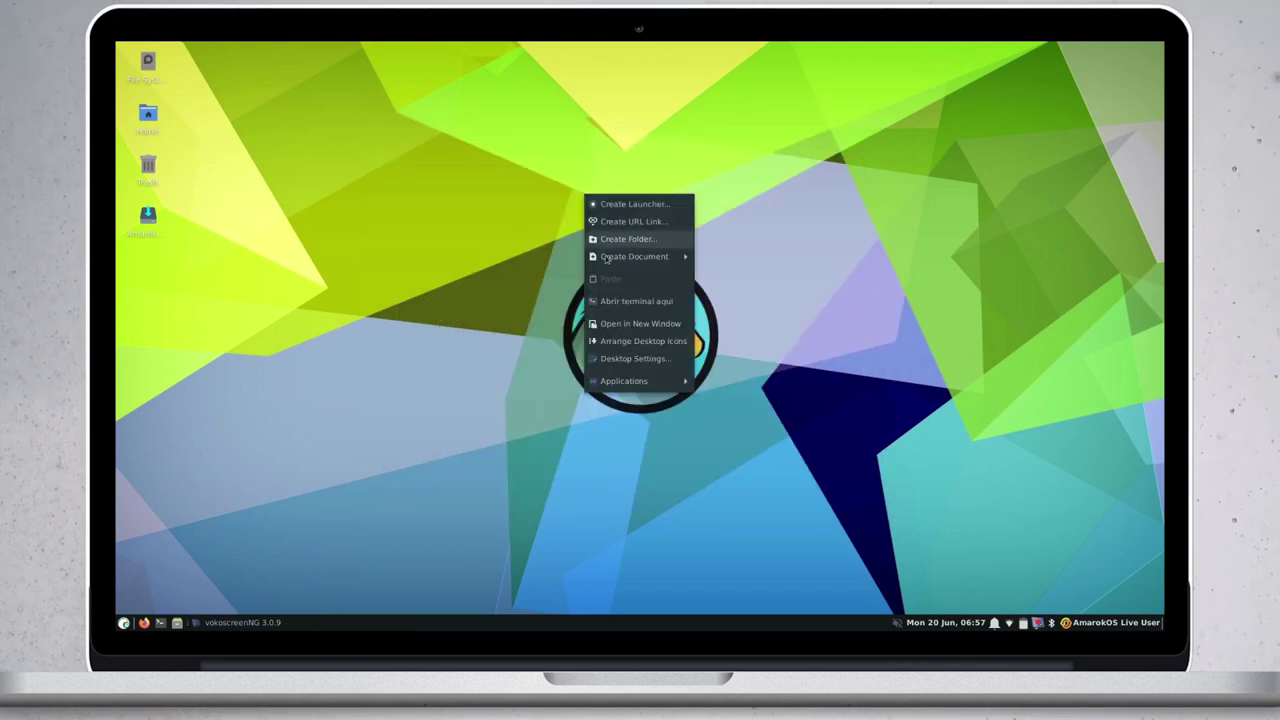
click(640, 359)
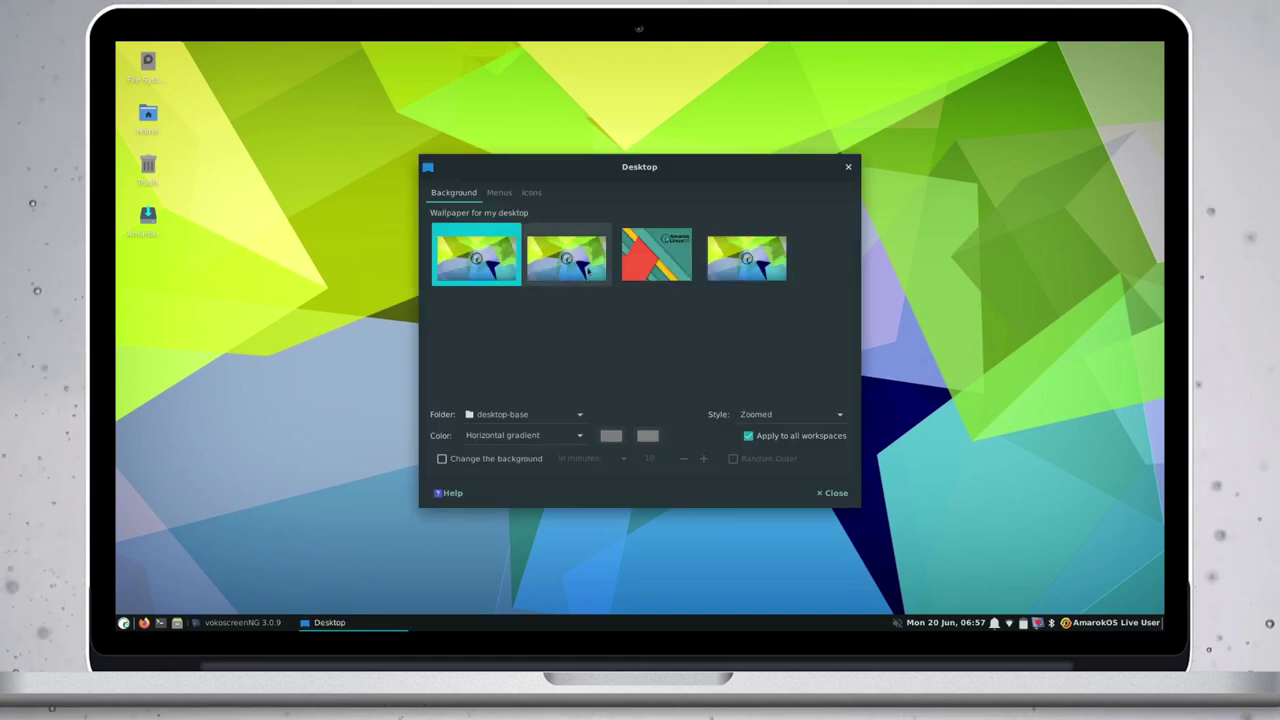
Try the teal-and-red Amarok wallpaper and reapply the first wallpaper in the desktop-base folder.
click(656, 281)
click(507, 254)
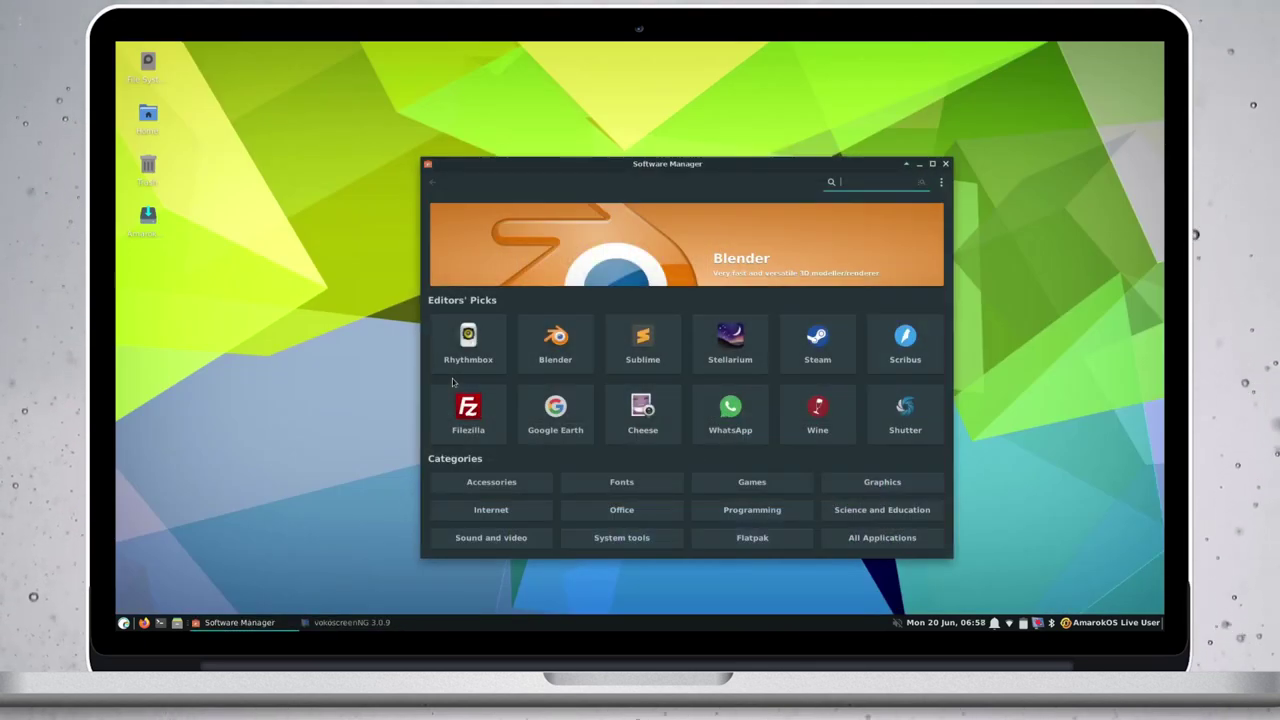
Maximize the Software Manager window.
double_click(788, 163)
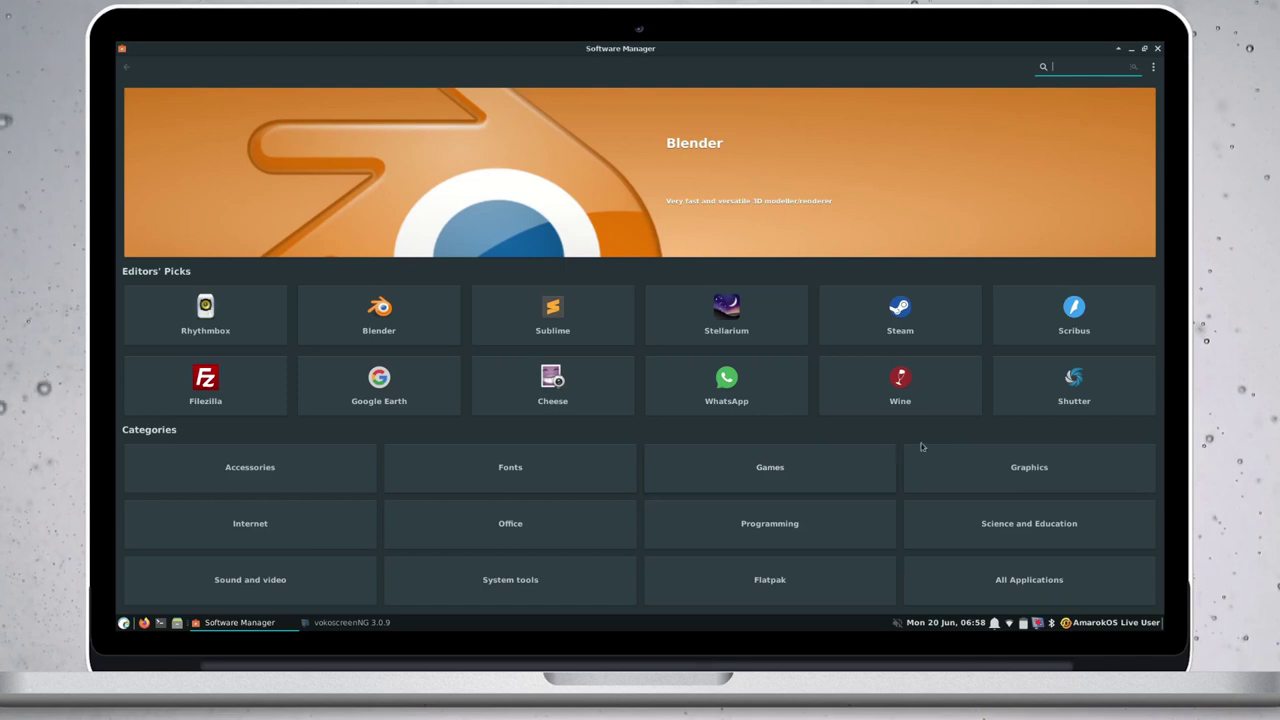
Install Rhythmbox from the Editors' Picks, and close its launched player window to return to the Software Manager overview.
click(241, 300)
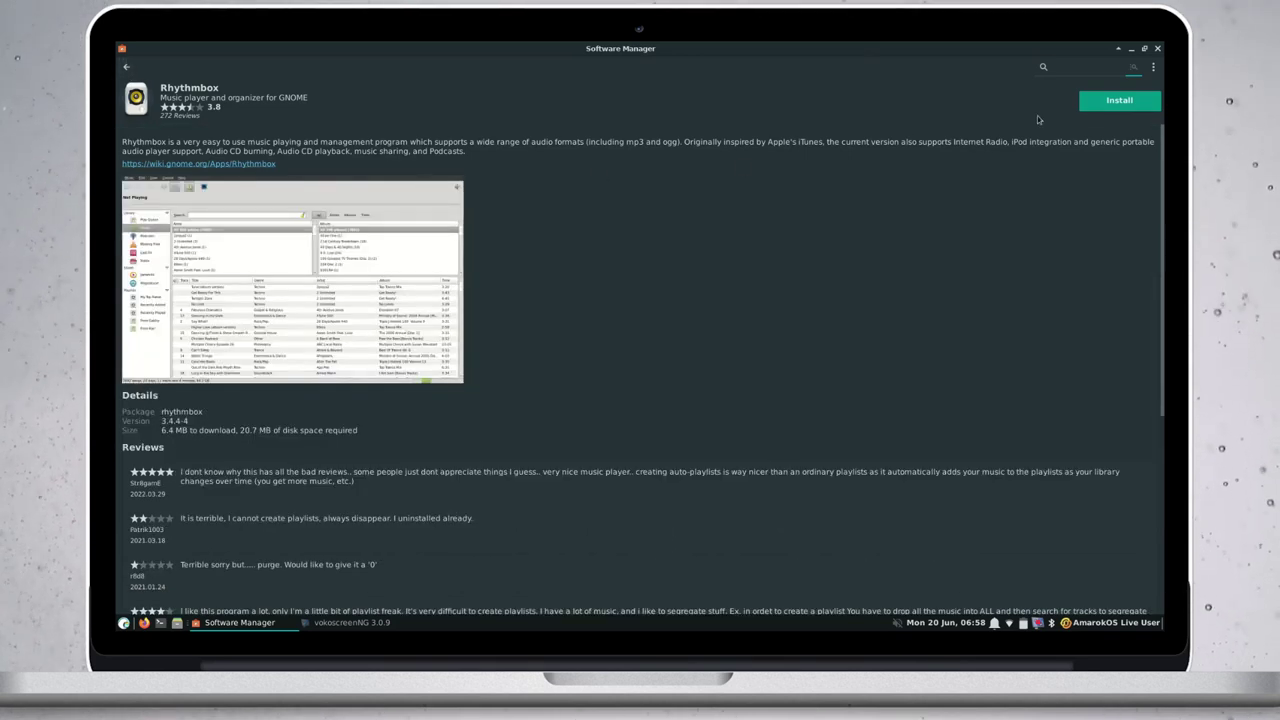
click(1110, 104)
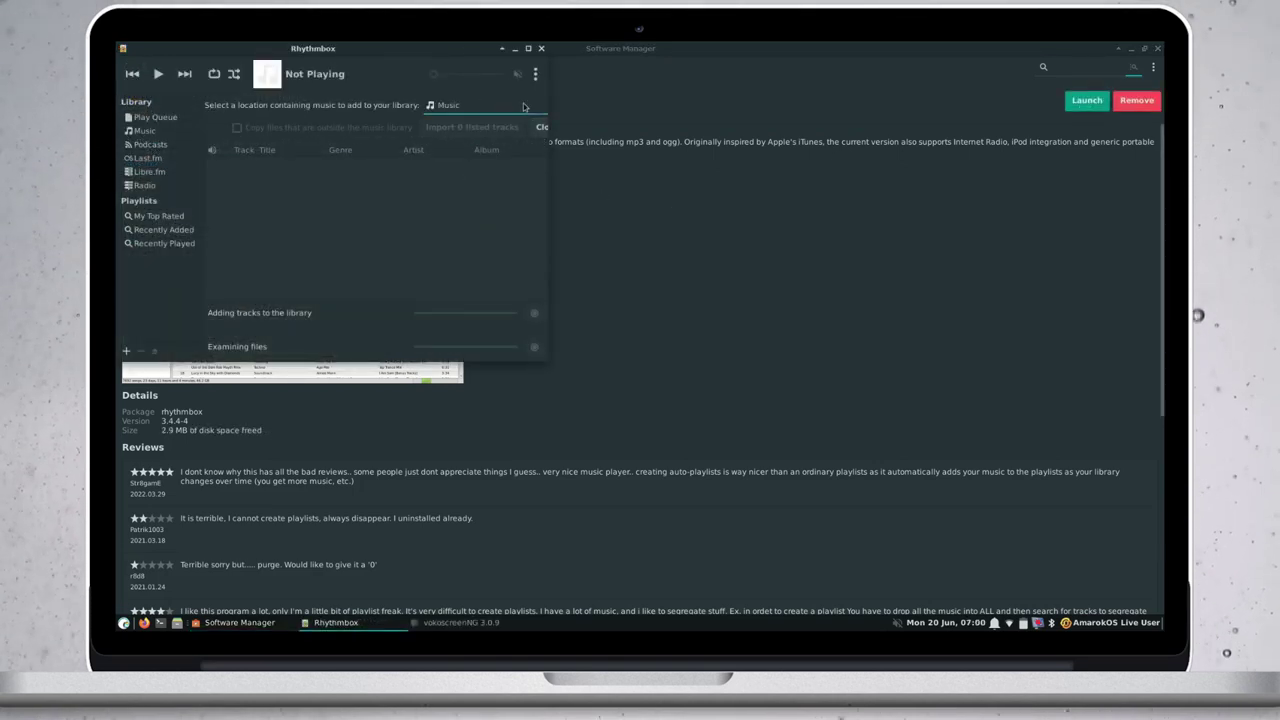
drag(386, 51, 656, 173)
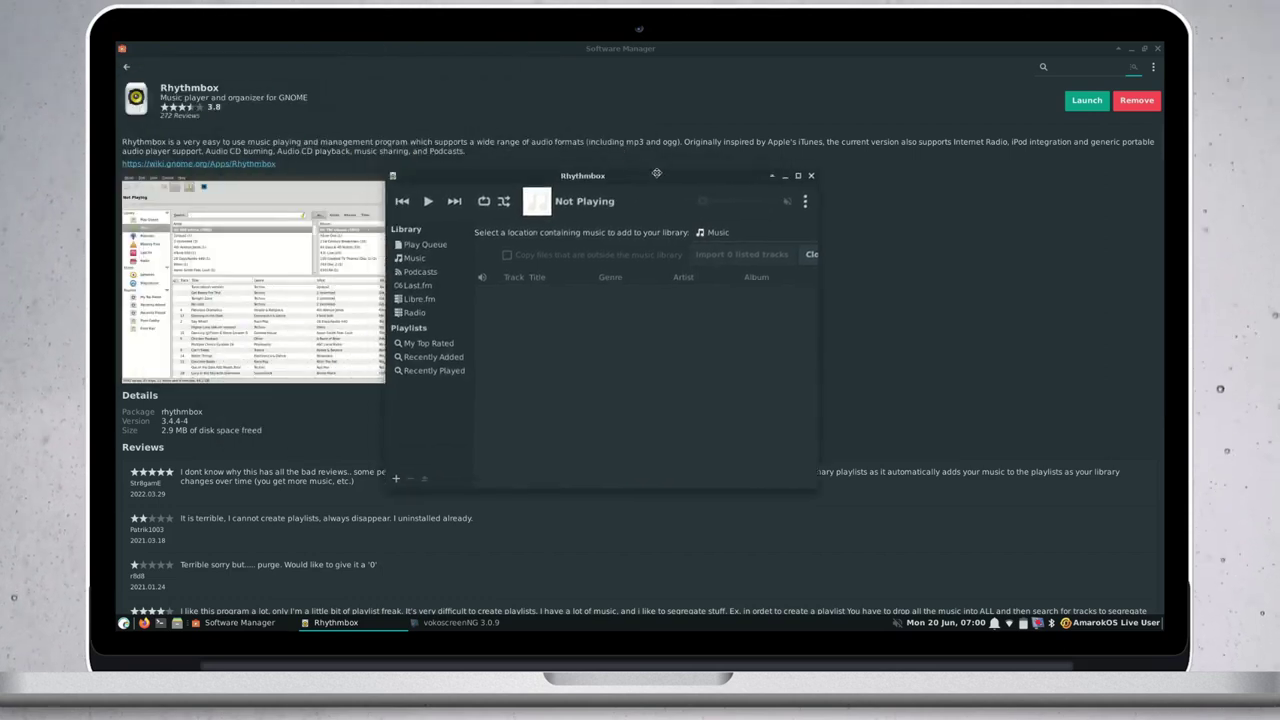
click(811, 176)
click(127, 68)
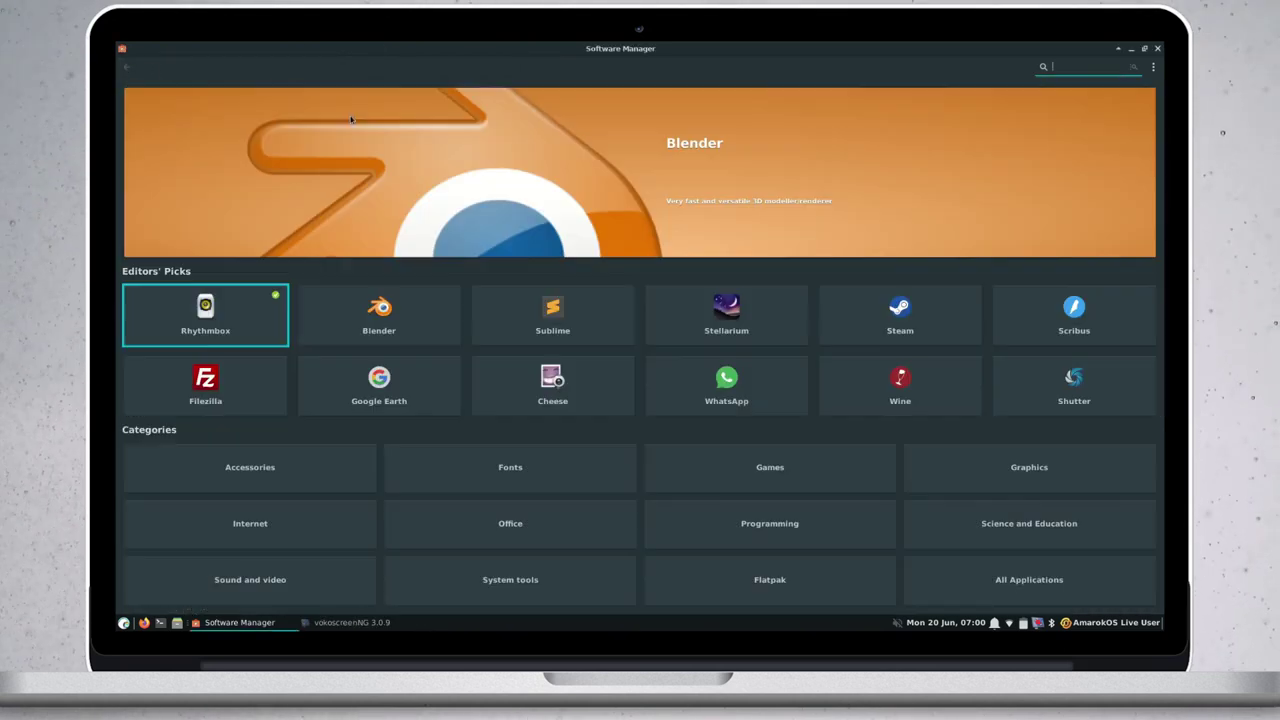
Look through the applications in the Accessories and Office categories and return to the overview.
click(269, 482)
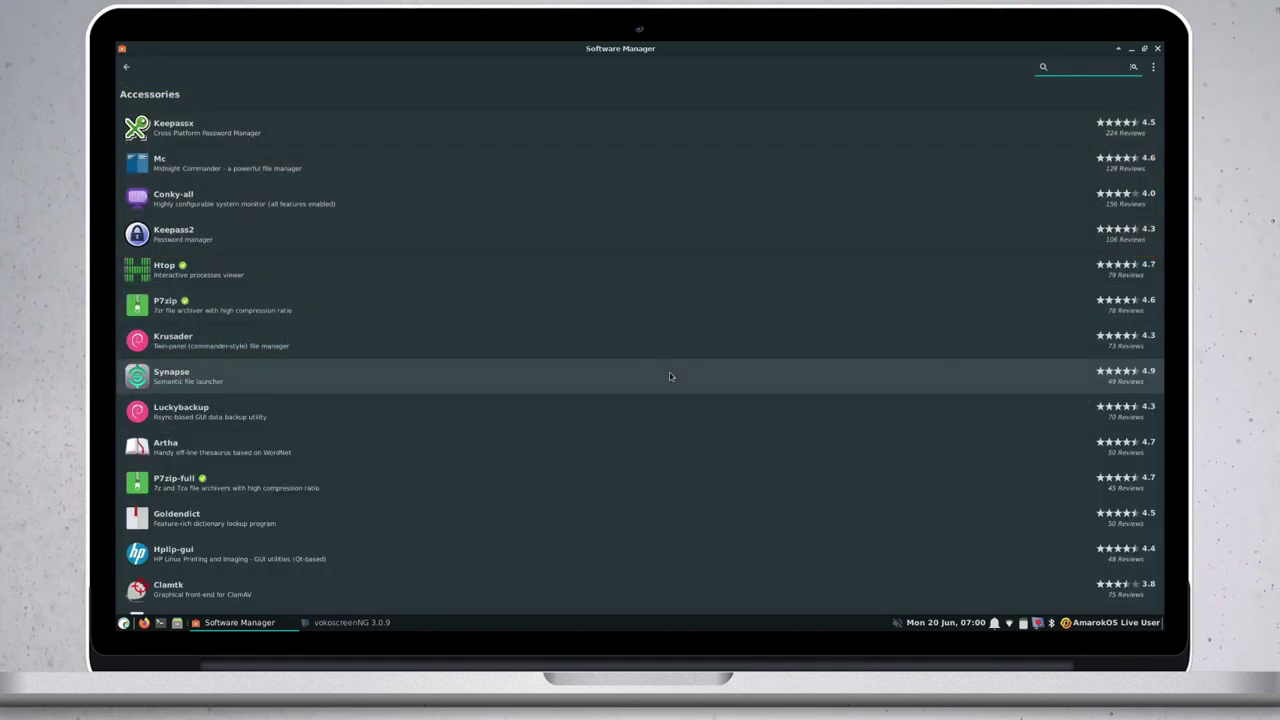
click(126, 69)
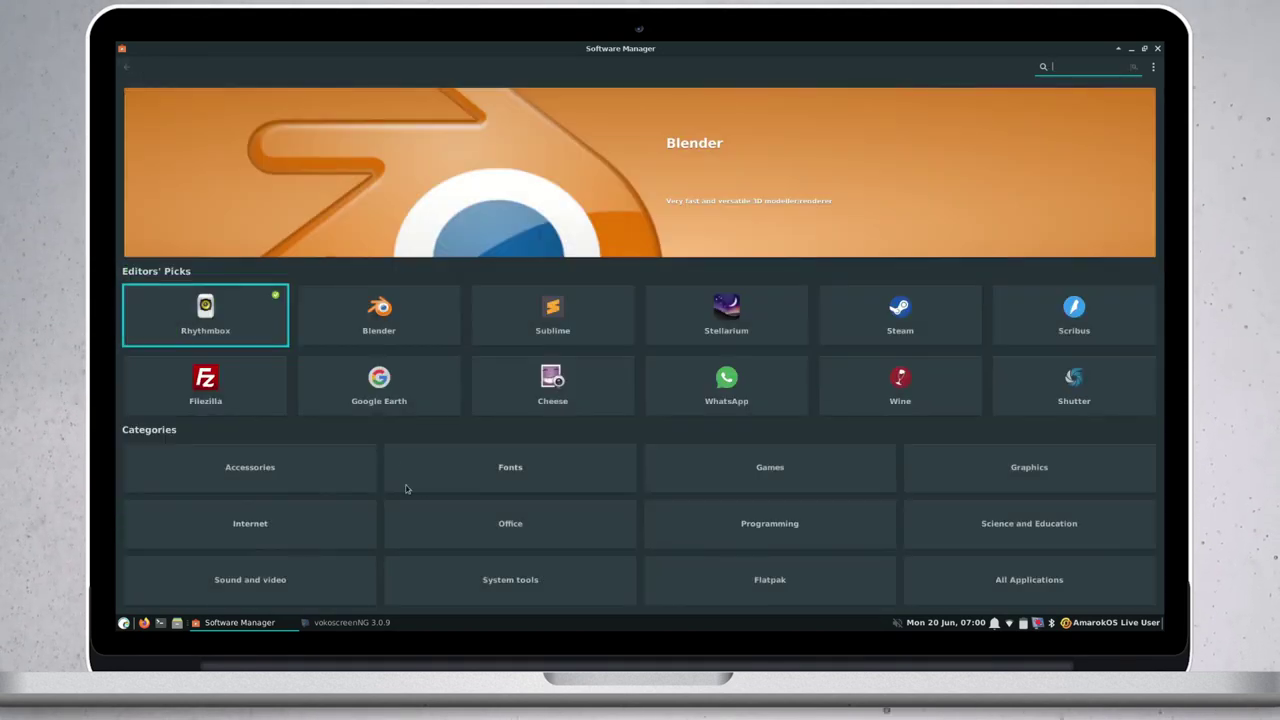
click(501, 526)
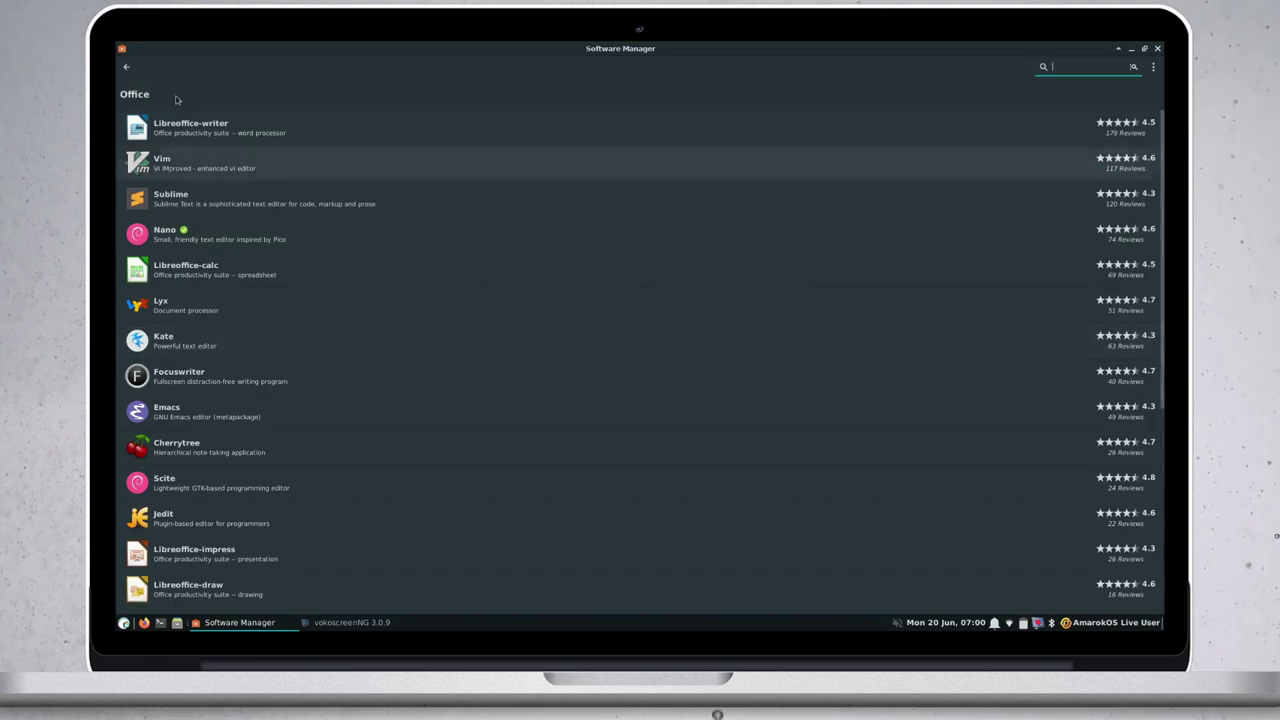
click(128, 70)
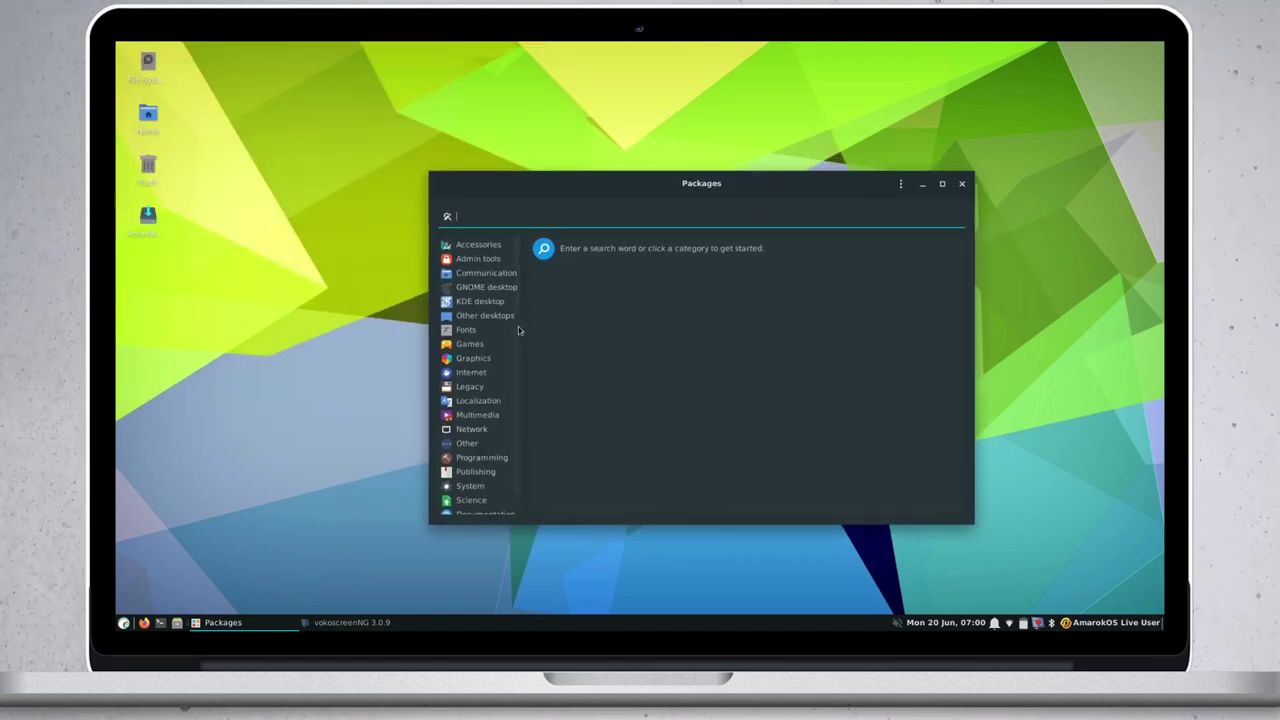
In Packages, browse the Other desktops and Other categories and view the program's About information.
click(477, 316)
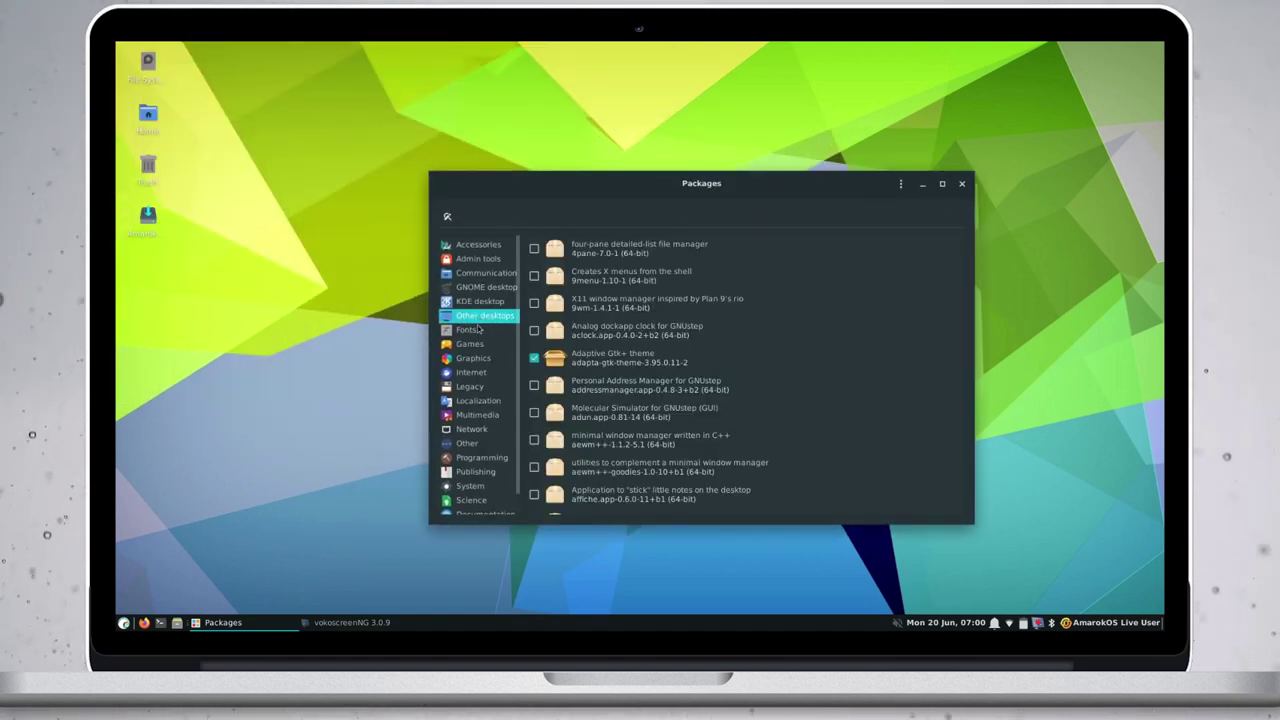
click(900, 183)
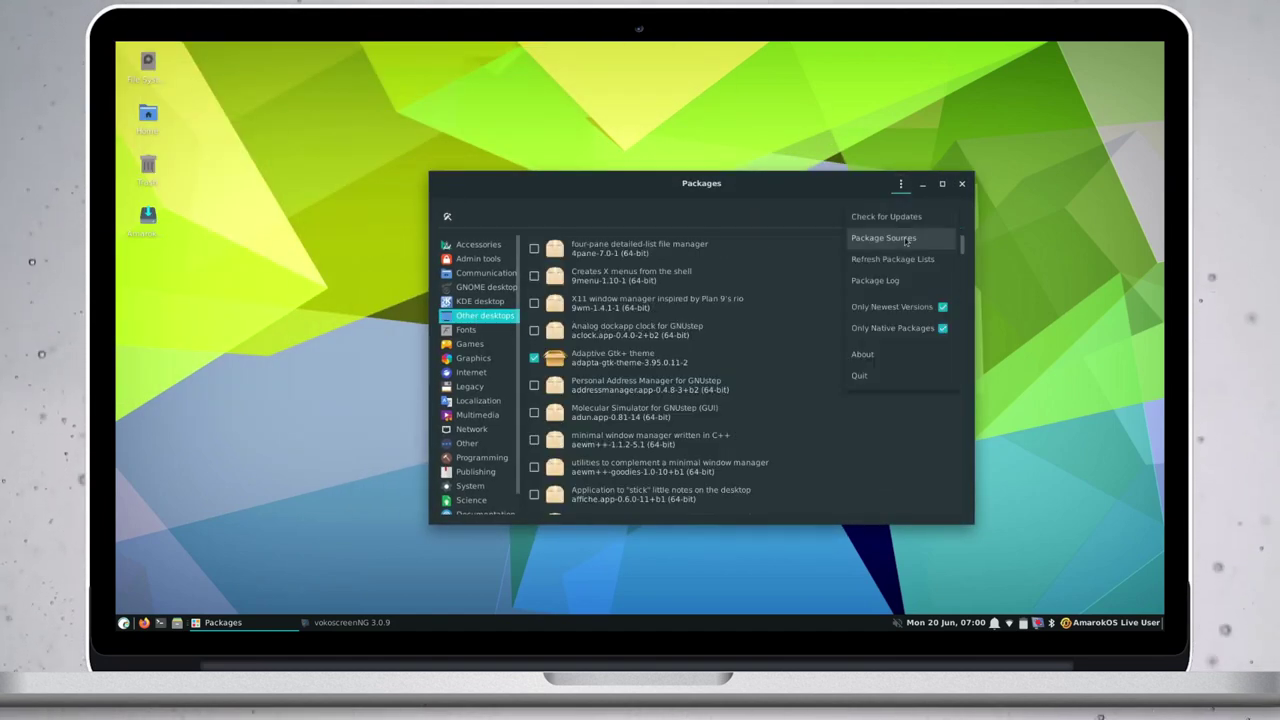
click(891, 357)
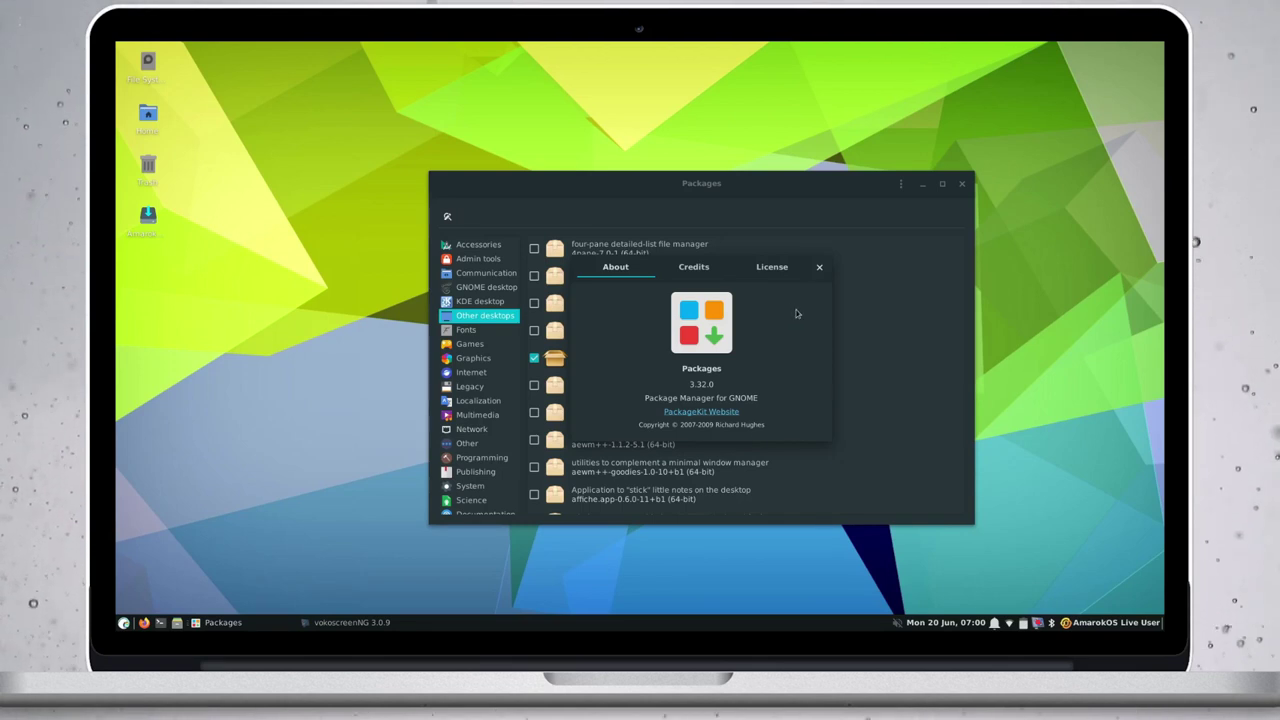
click(819, 267)
scroll(475, 410, down, 1)
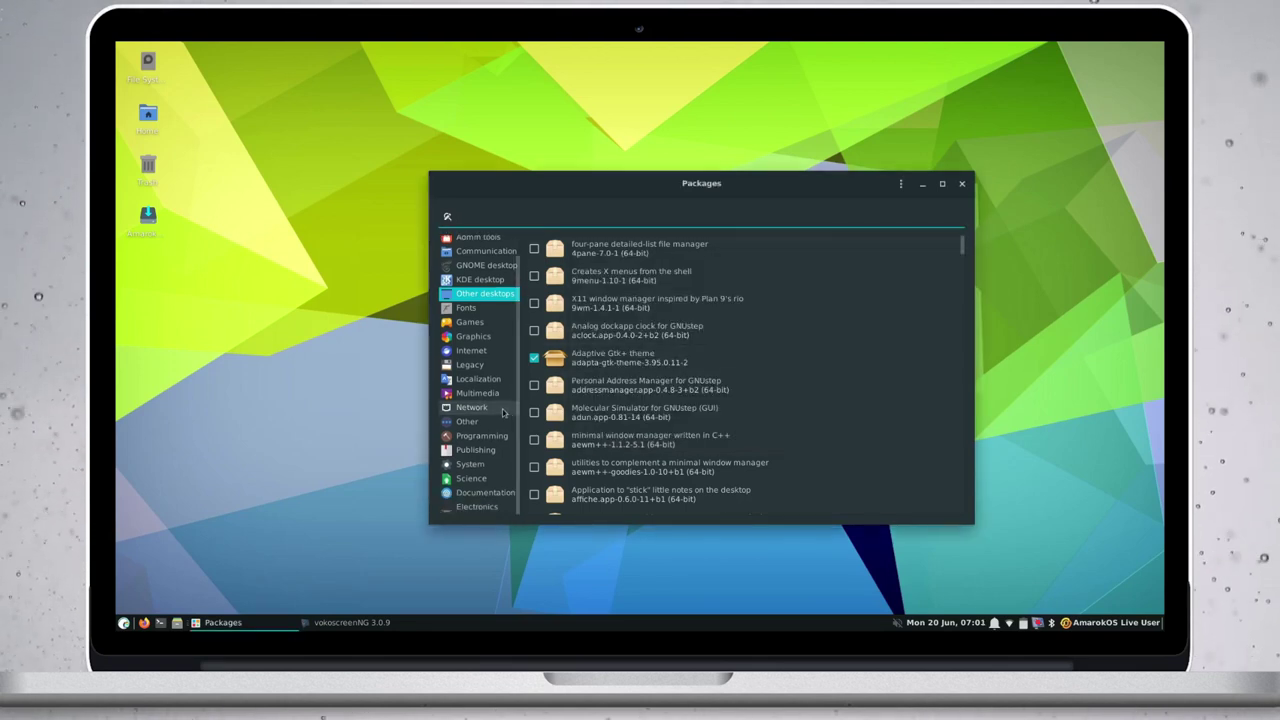
click(468, 421)
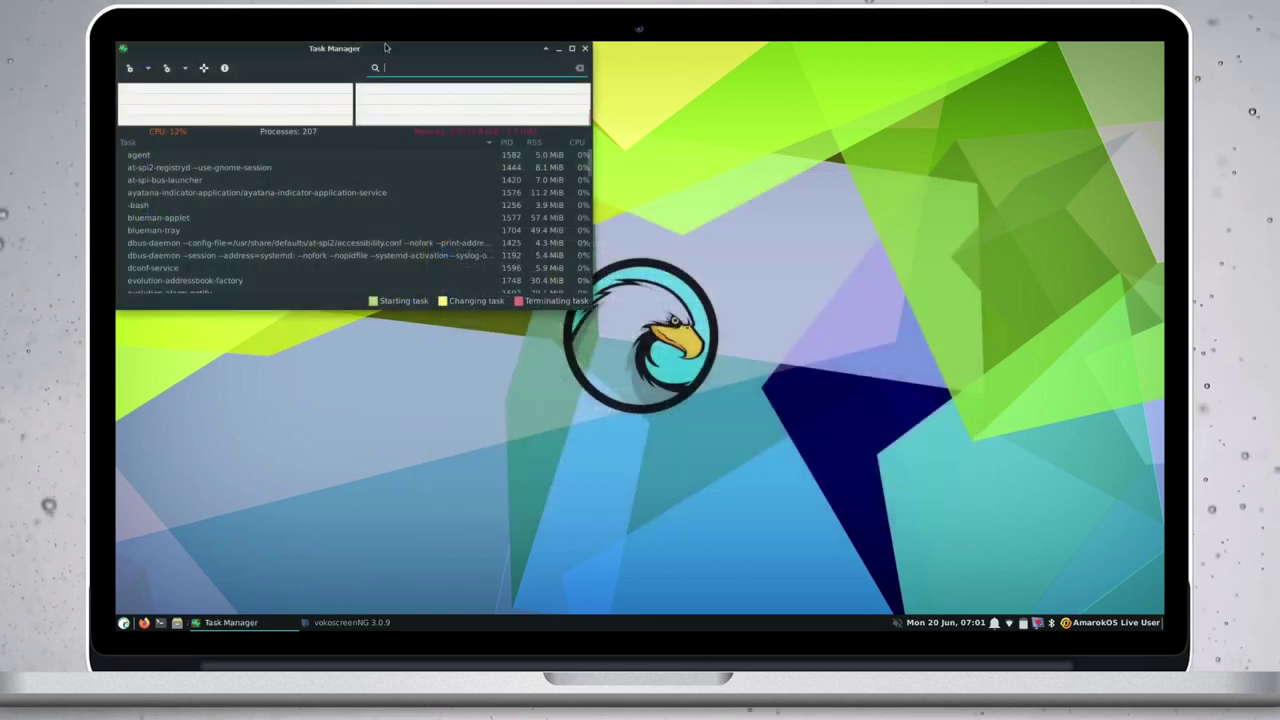
Move the Task Manager window to the middle of the desktop and sort the processes by RSS, largest first, selecting vokoscreenNG.
drag(385, 47, 696, 170)
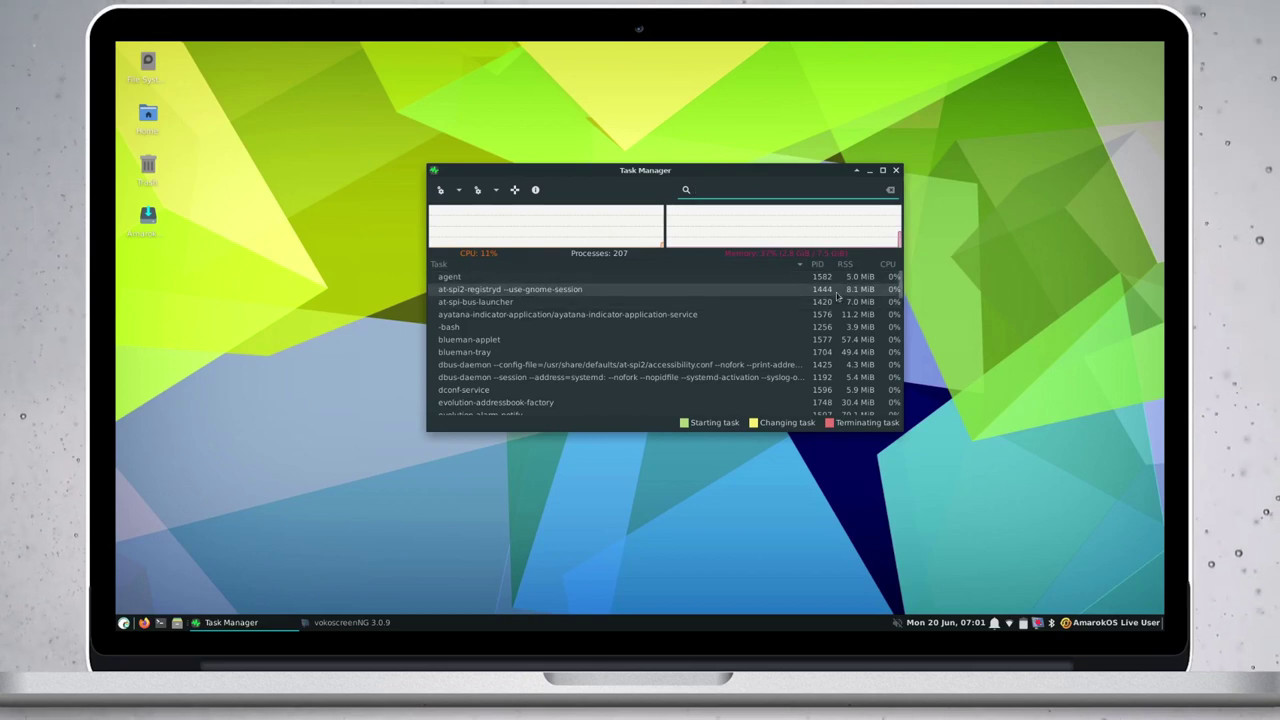
click(845, 264)
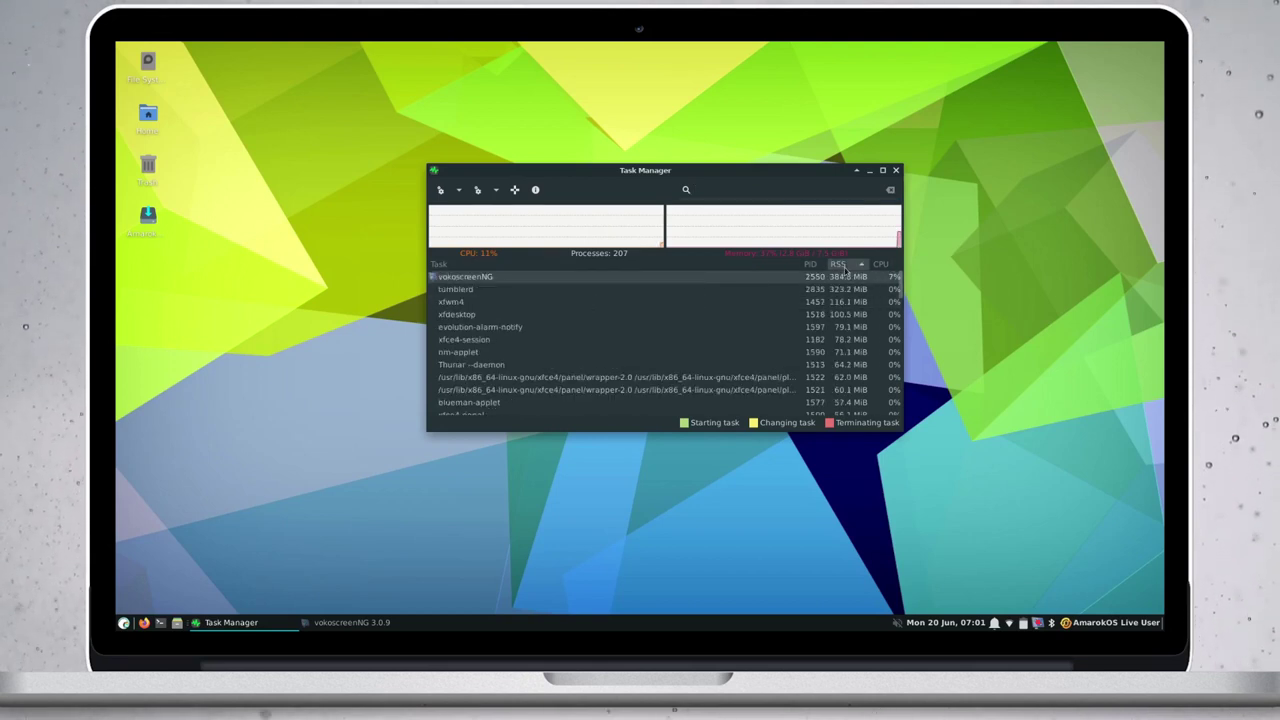
click(557, 276)
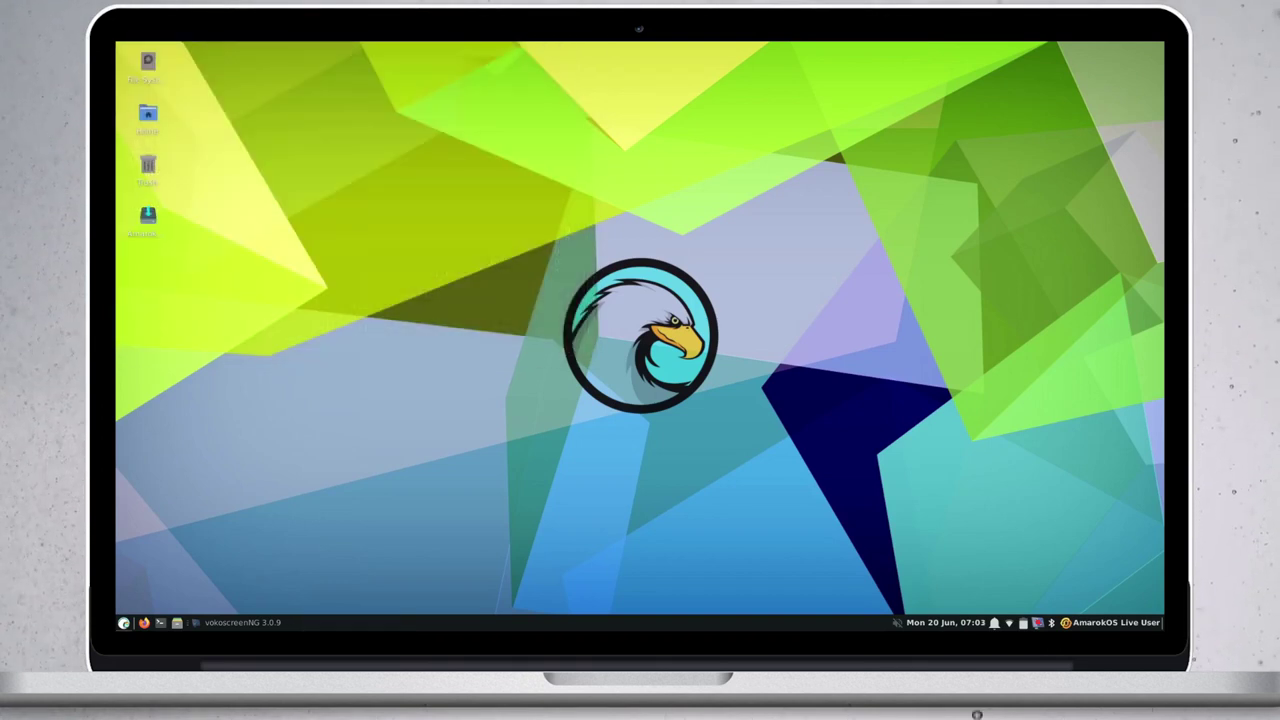
Request a shutdown of the live system.
click(123, 622)
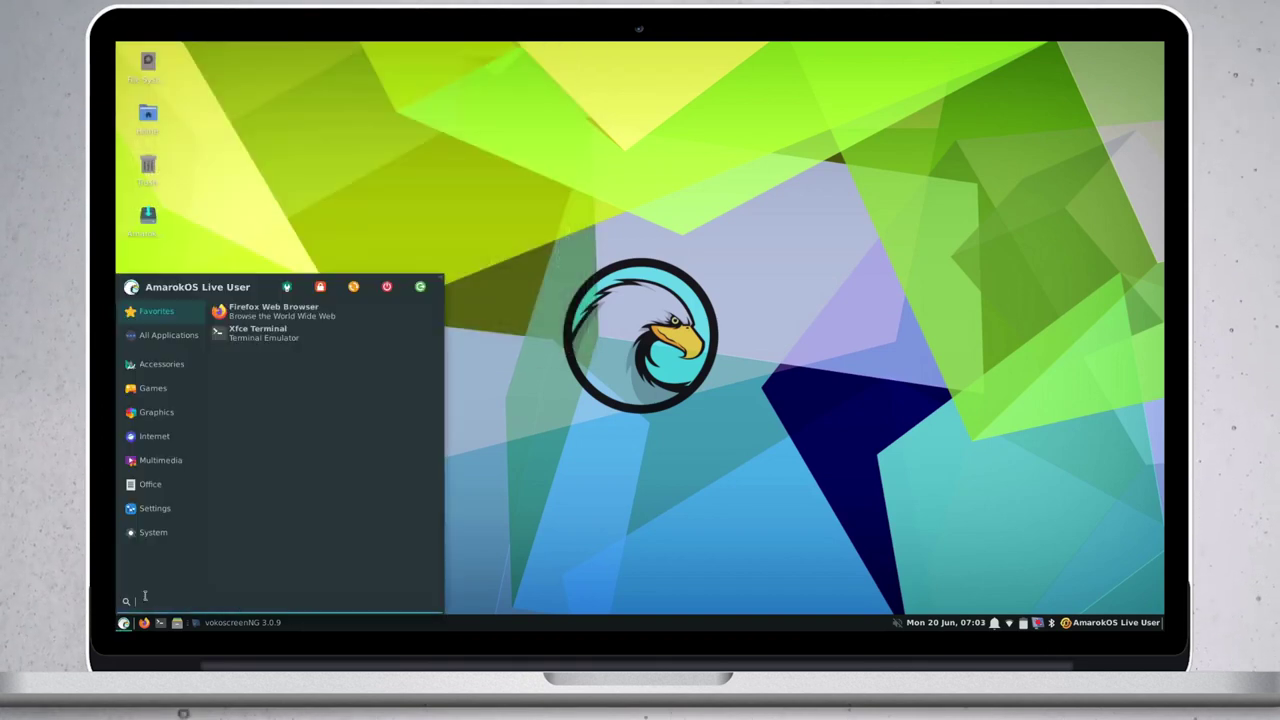
click(387, 288)
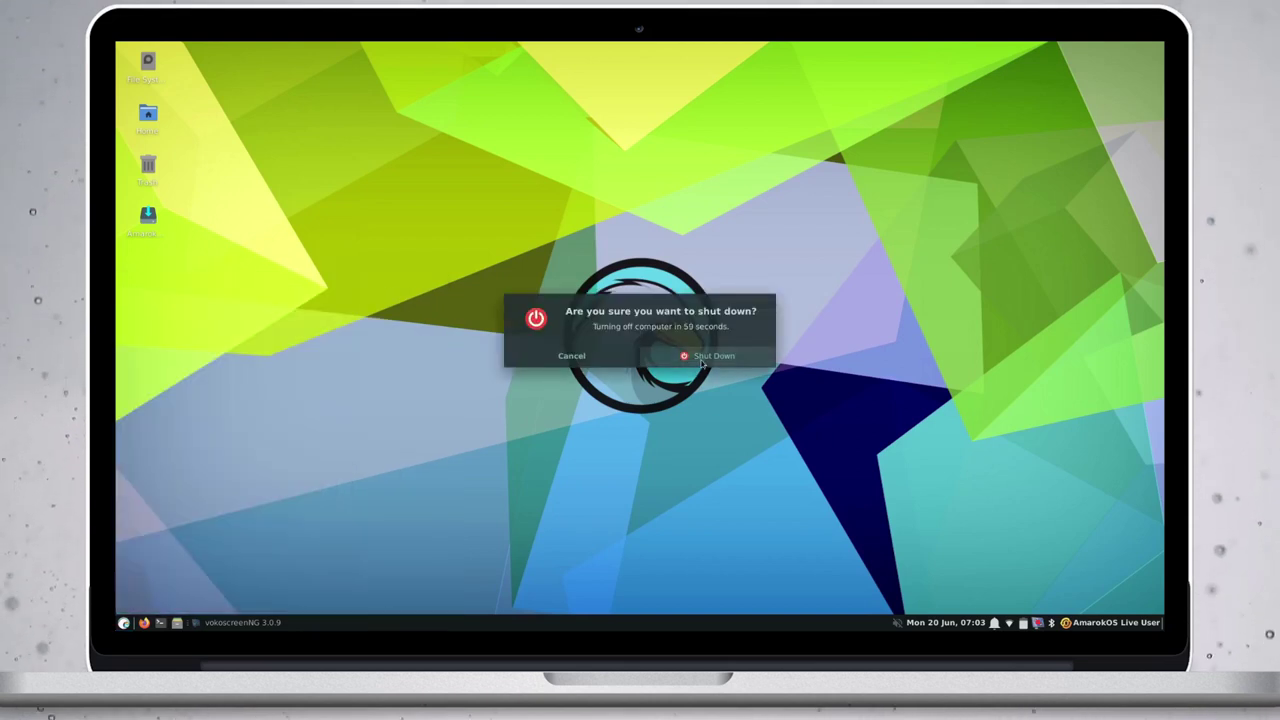